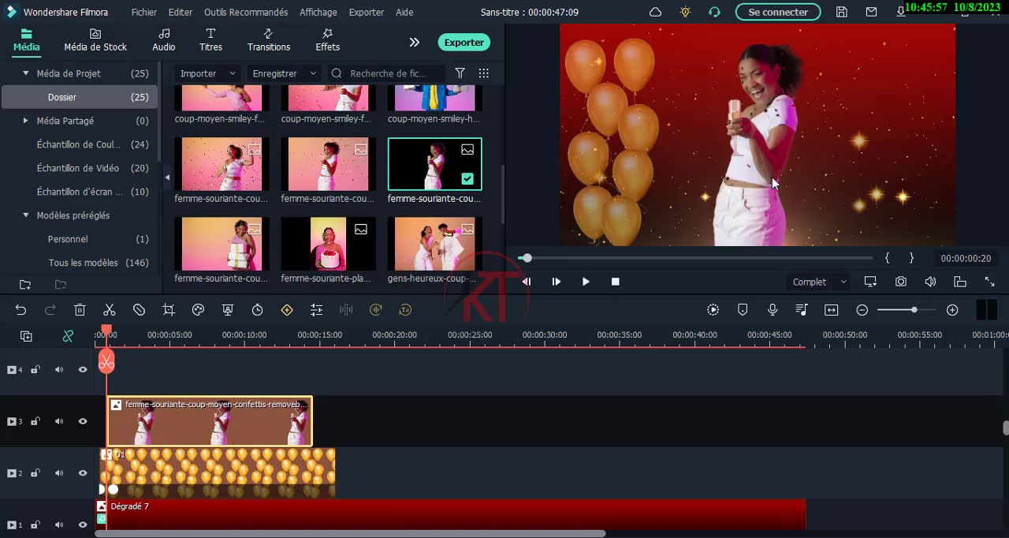
Move the woman's image to the right side of the frame, opposite the balloons
left_click(759, 150)
left_click_drag(760, 150, 897, 154)
left_click(226, 388)
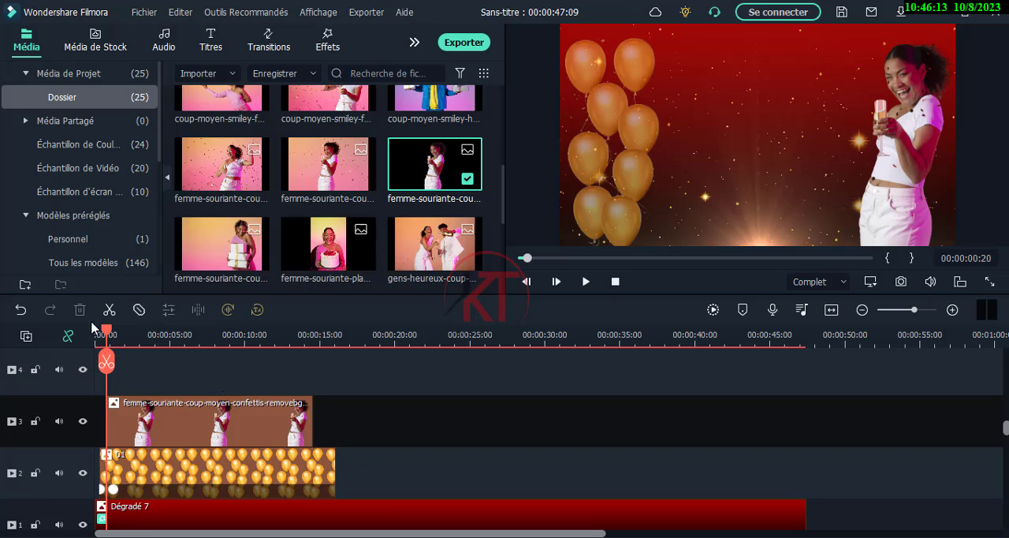
Apply the Fondu en entrée preset animation to the woman's clip and extend the clip to the end of the balloon clip
left_click_drag(106, 335, 109, 337)
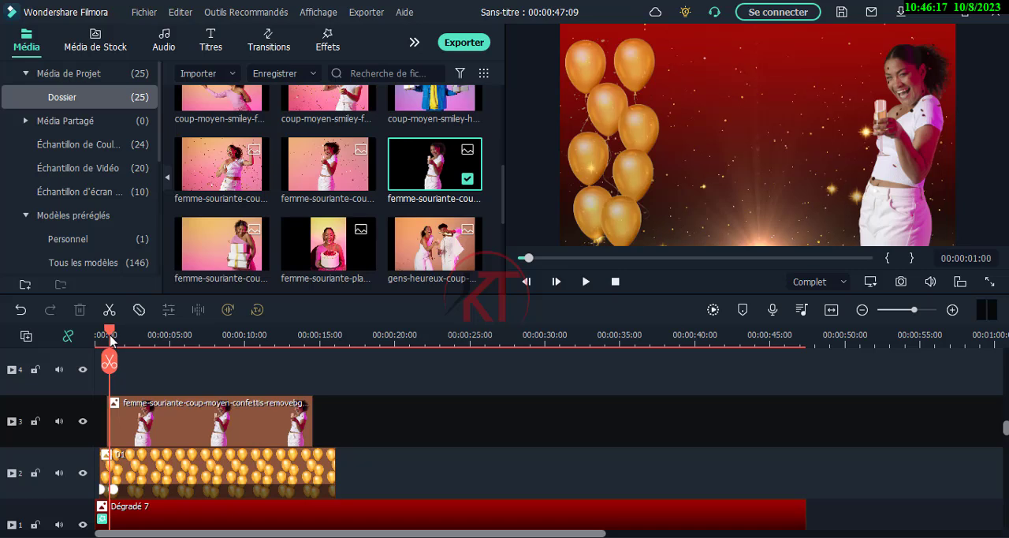
double_click(150, 408)
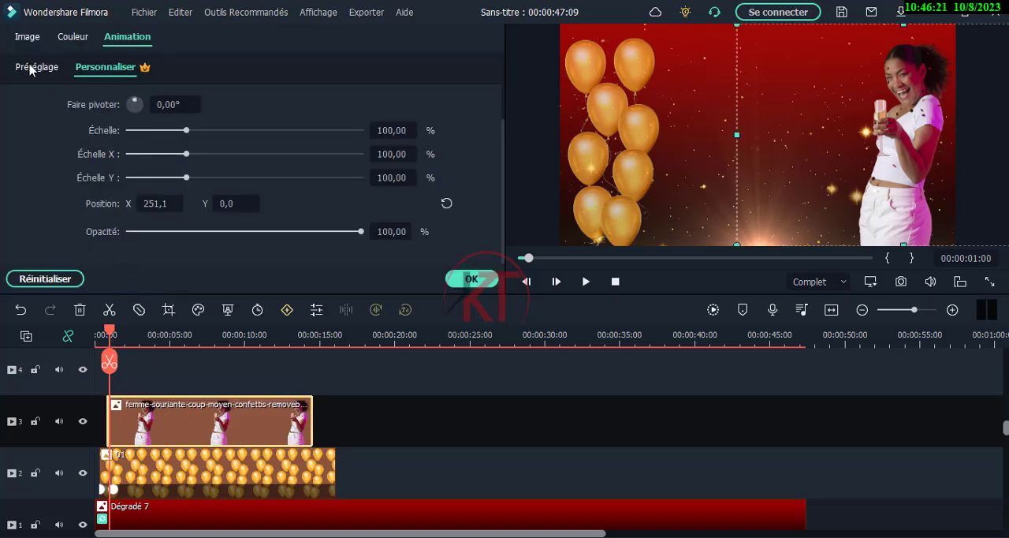
left_click(32, 67)
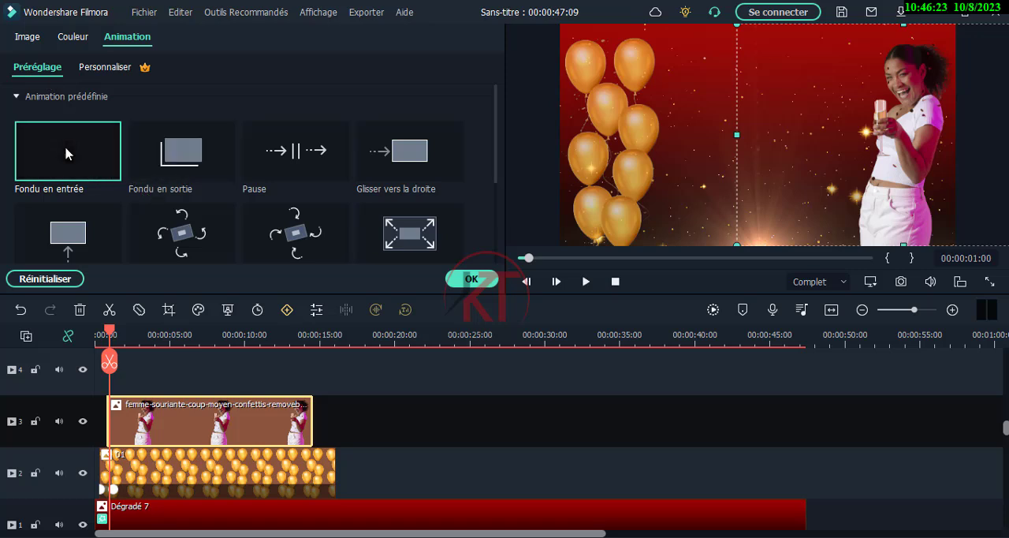
mouse_move(68, 153)
left_mouse_down()
mouse_move(117, 284)
mouse_move(111, 421)
left_mouse_up()
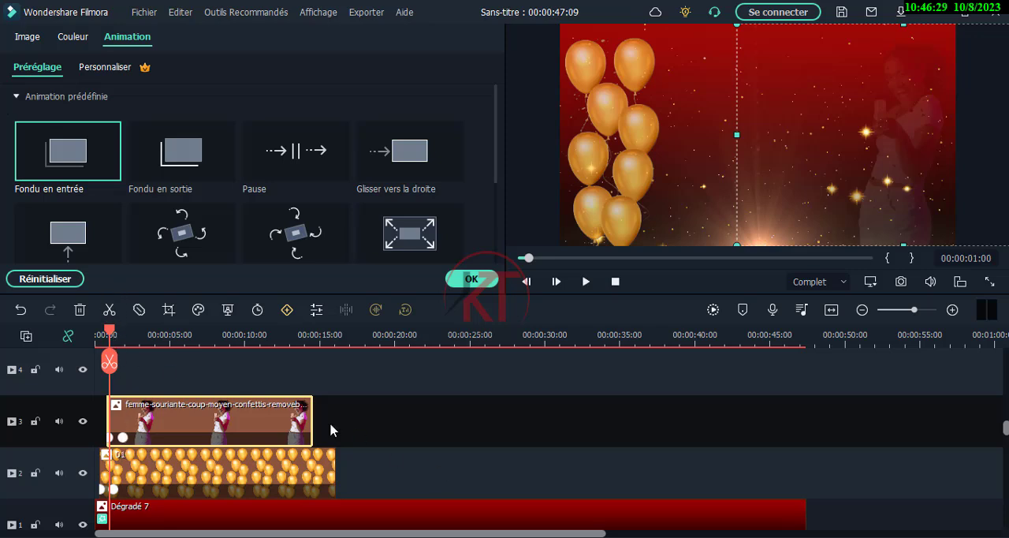
left_click_drag(312, 422, 335, 422)
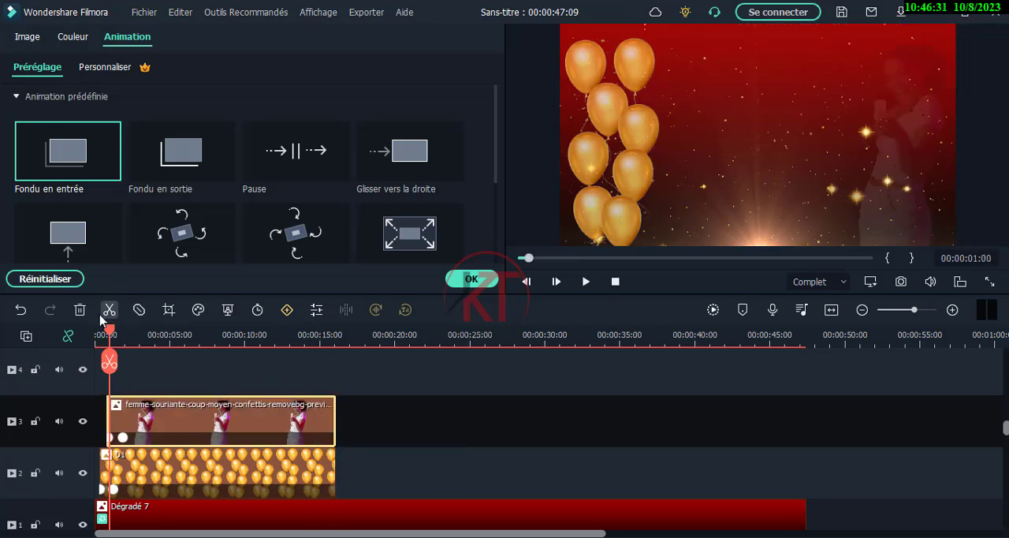
Play the timeline from the start to check the woman's fade-in and close the clip's animation settings
left_click_drag(109, 334, 88, 336)
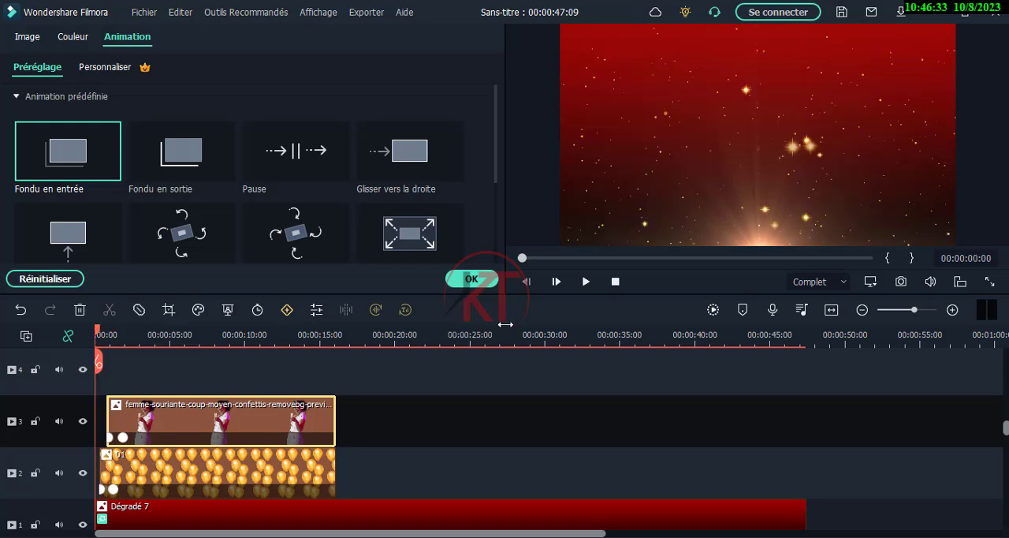
left_click(588, 284)
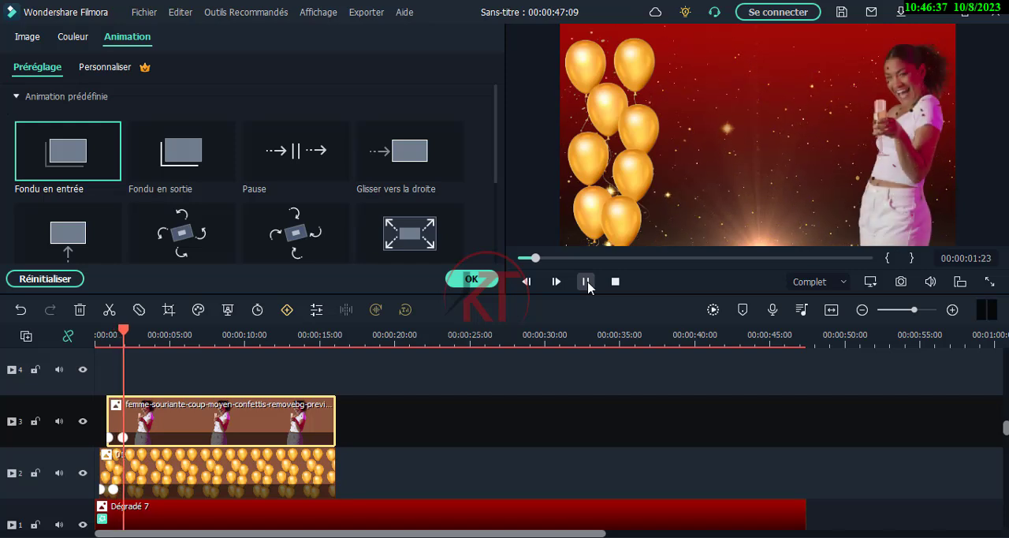
left_click(587, 282)
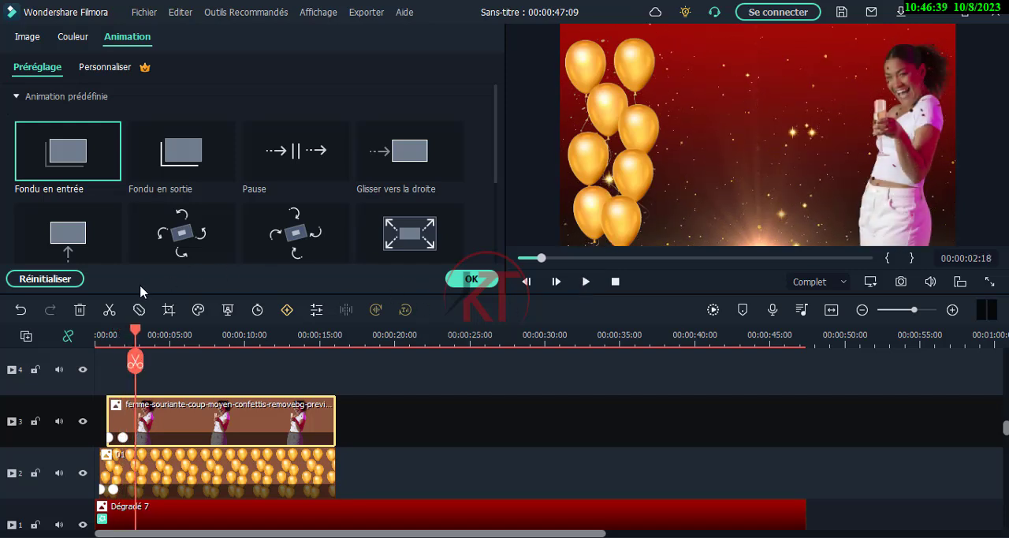
left_click(131, 335)
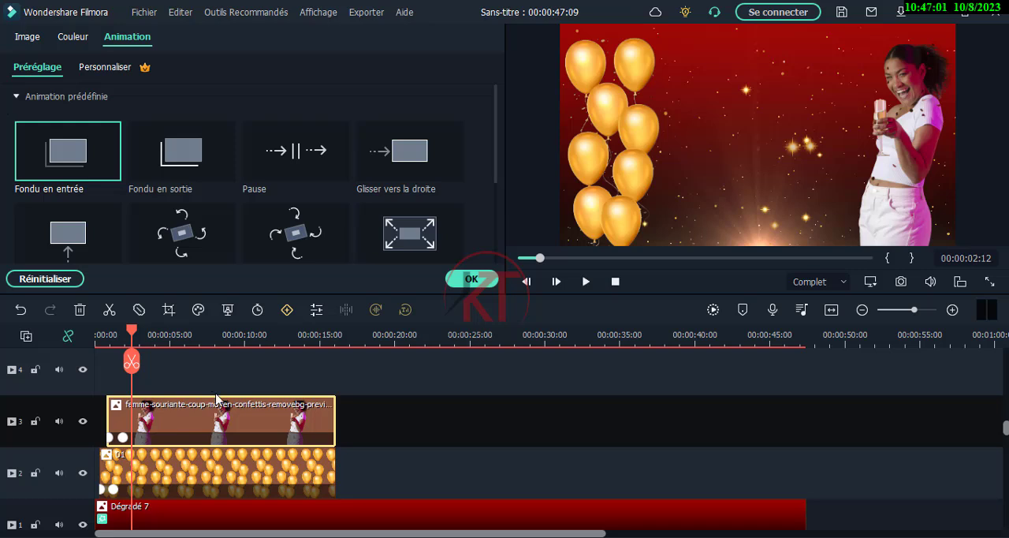
left_click(471, 279)
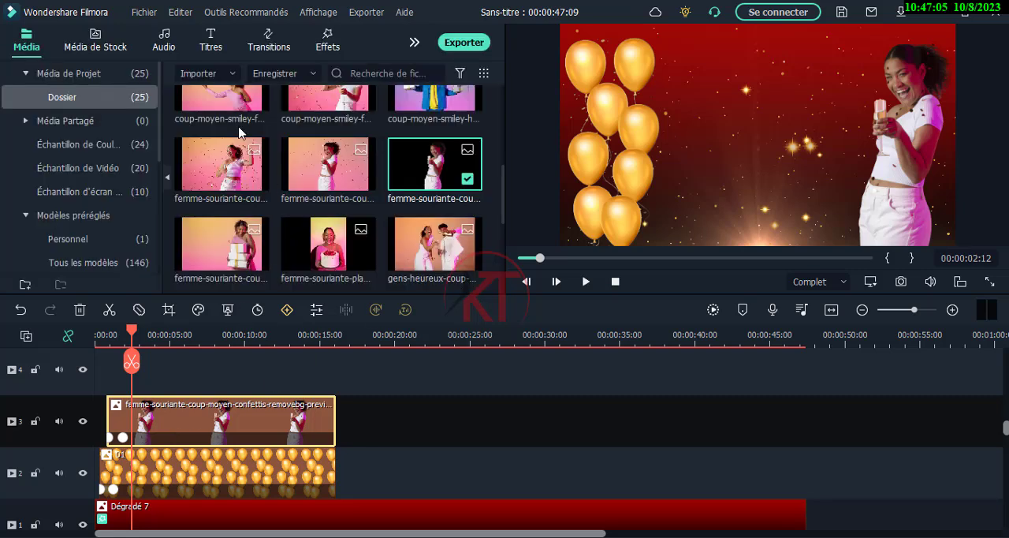
Apply the favourite effect Anneau néon 7 to the woman's clip and play it back from the start
left_click(328, 46)
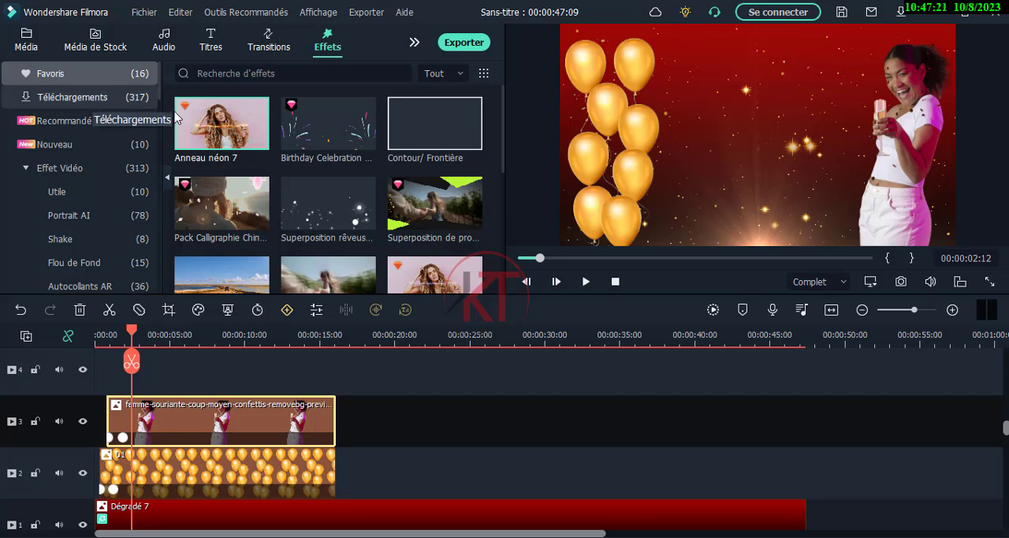
left_click_drag(220, 134, 181, 423)
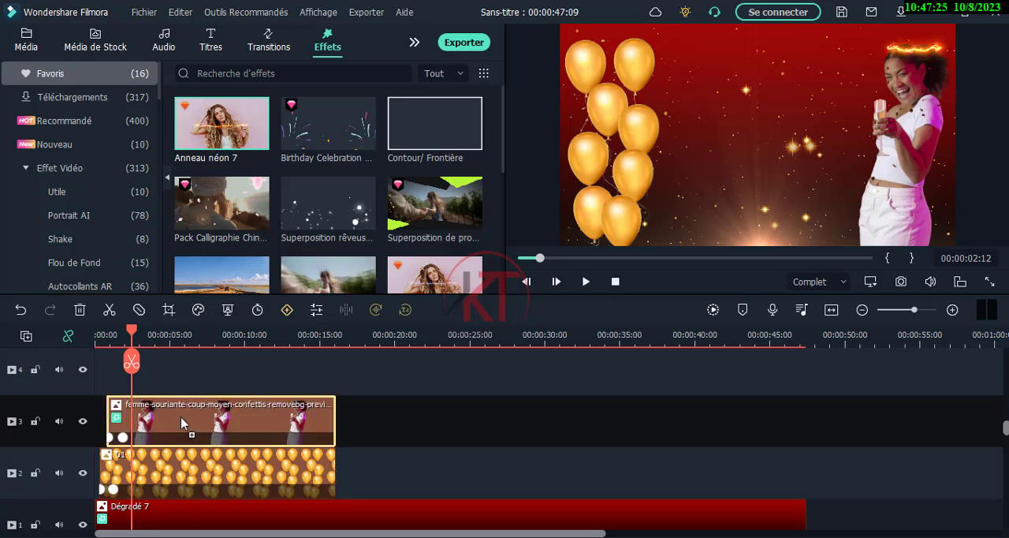
left_click_drag(138, 352, 96, 352)
left_click(586, 281)
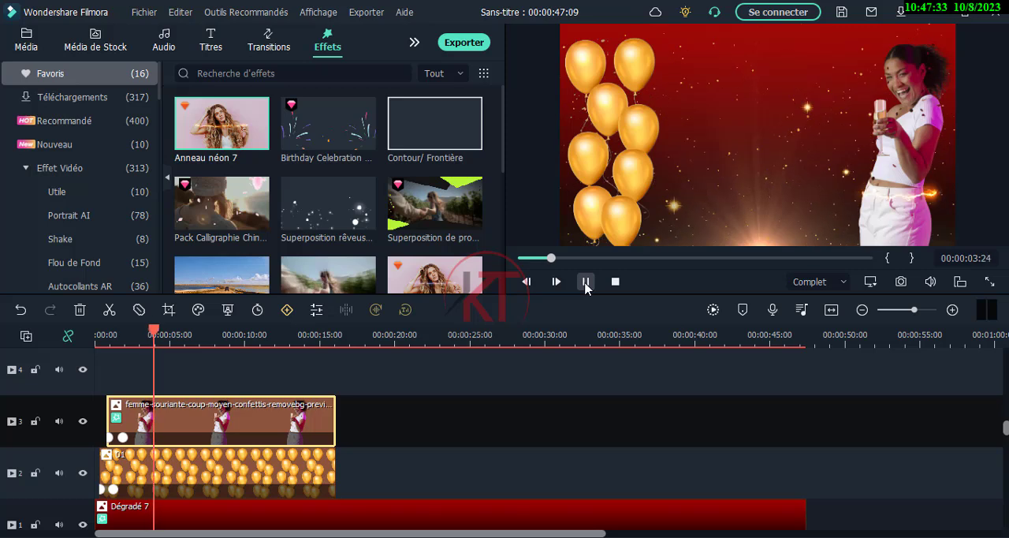
left_click(586, 281)
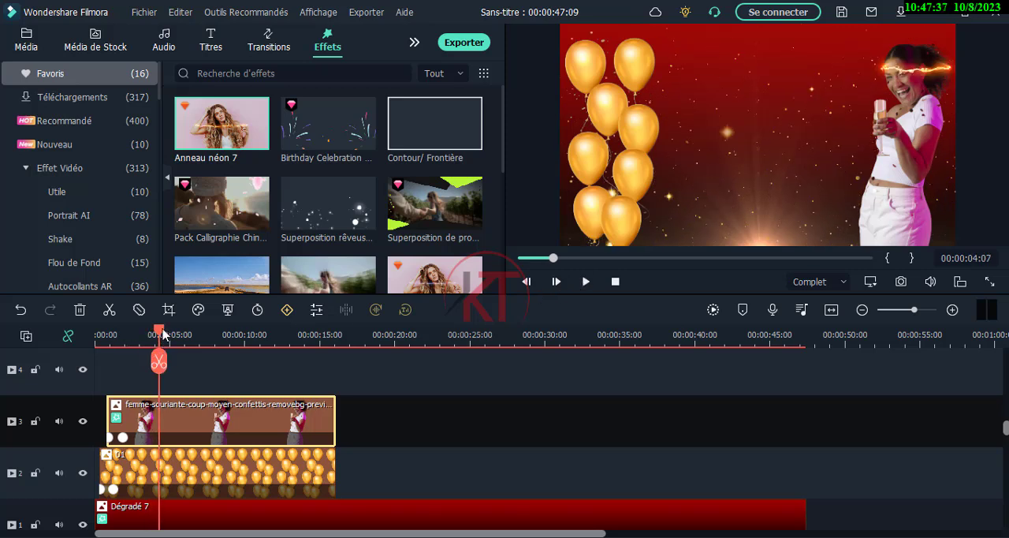
Add the favourite "YOUR TITLE" particle title to track 4 above the woman's clip, starting at 00:00:02:03
left_click_drag(161, 339, 125, 338)
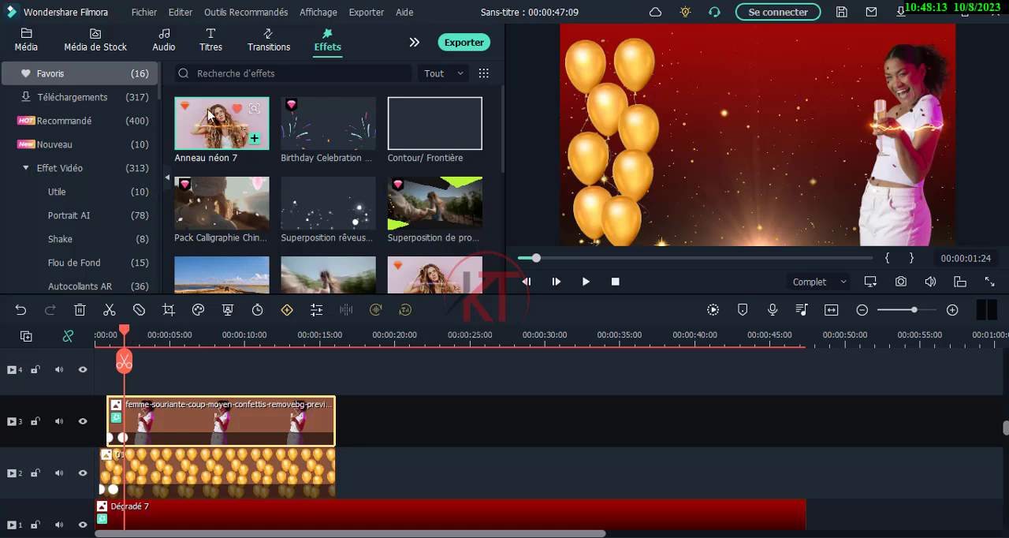
left_click(211, 35)
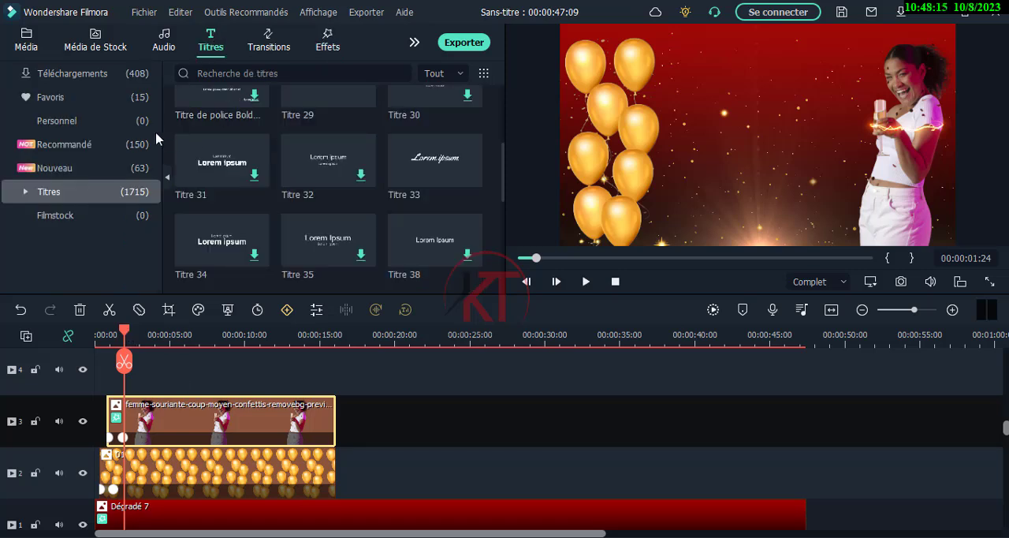
left_click(99, 105)
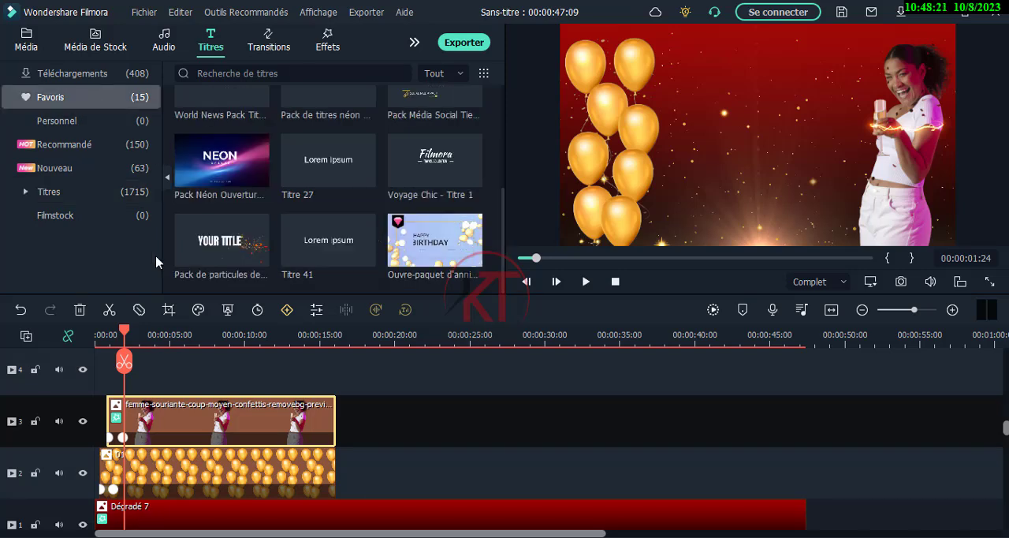
mouse_move(190, 266)
left_click_drag(220, 244, 161, 390)
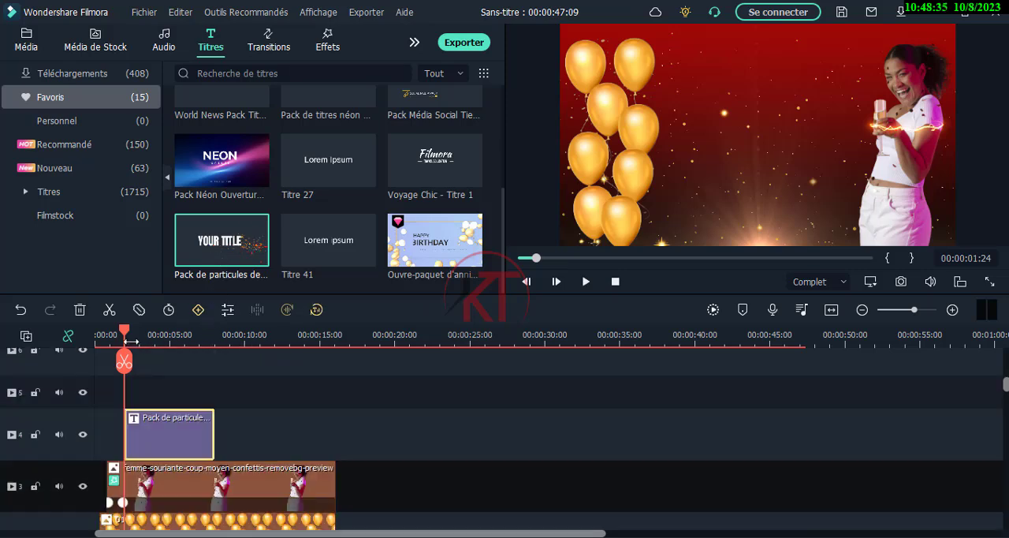
left_click_drag(127, 336, 129, 337)
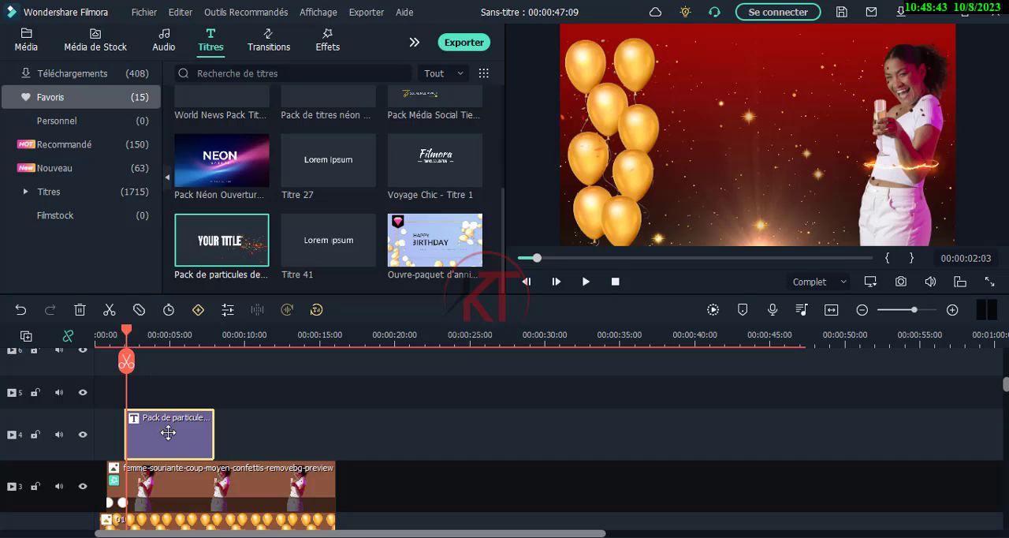
left_click_drag(168, 435, 188, 431)
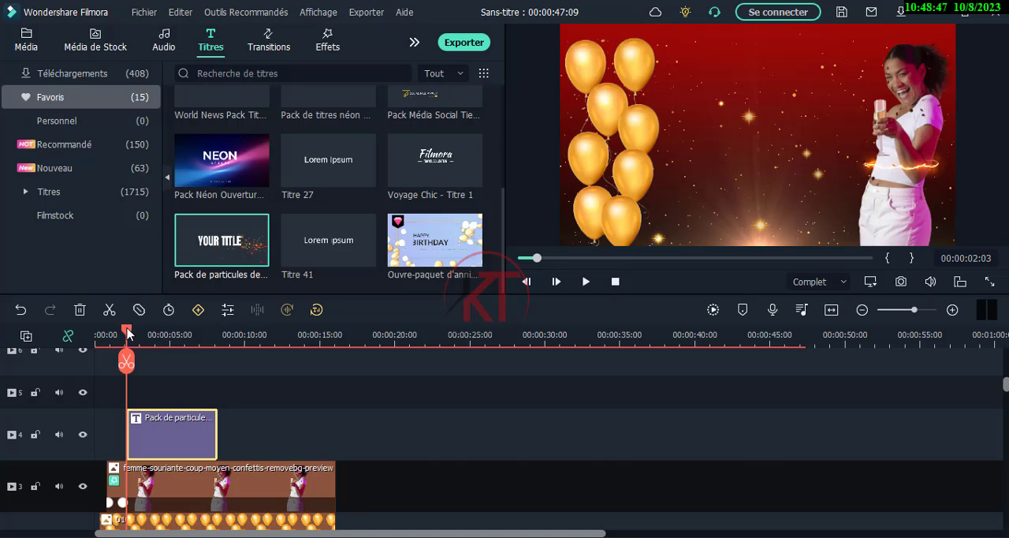
Replace the title's placeholder text with "Happy" and "Birthday" on two separate lines
left_click_drag(127, 332, 180, 351)
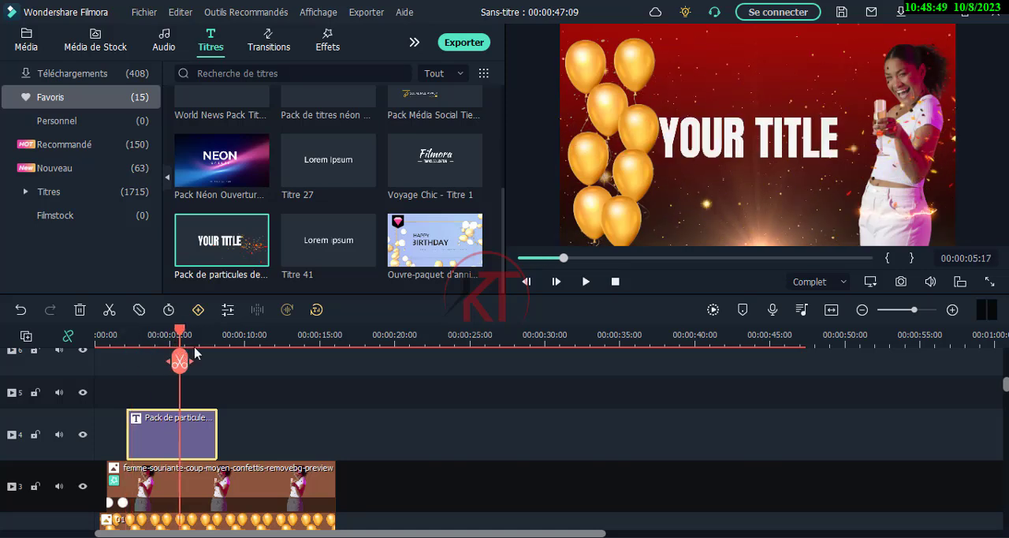
left_click(732, 141)
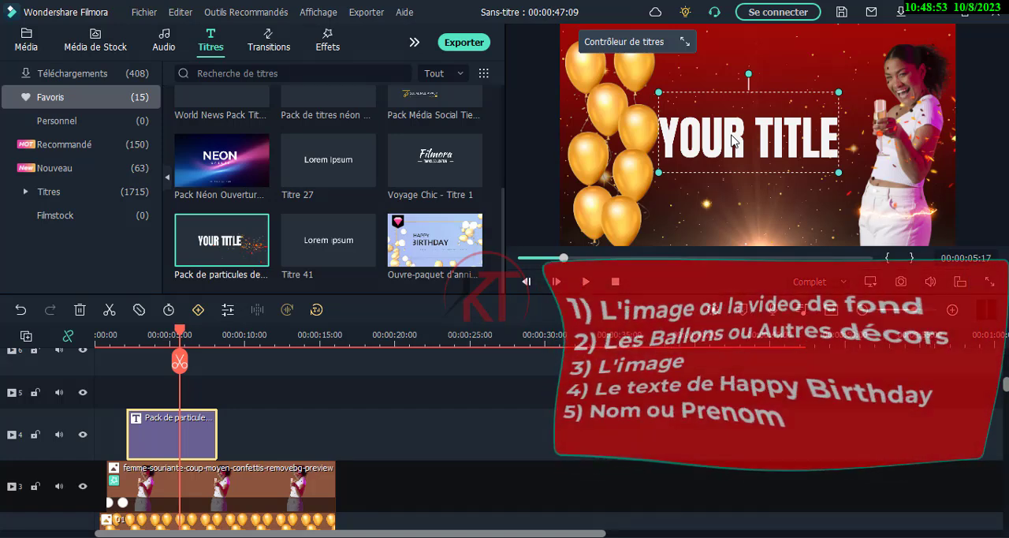
double_click(733, 140)
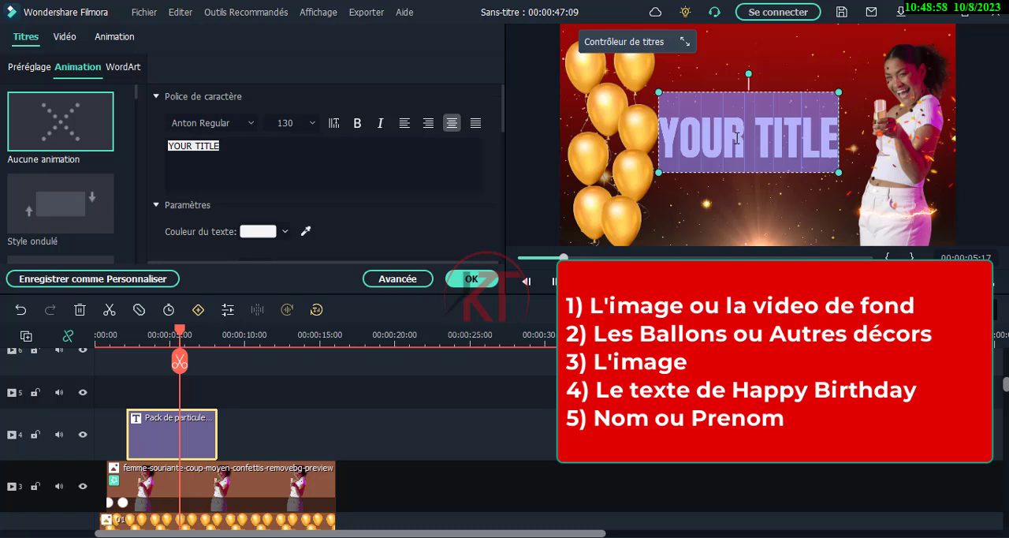
type("Ha")
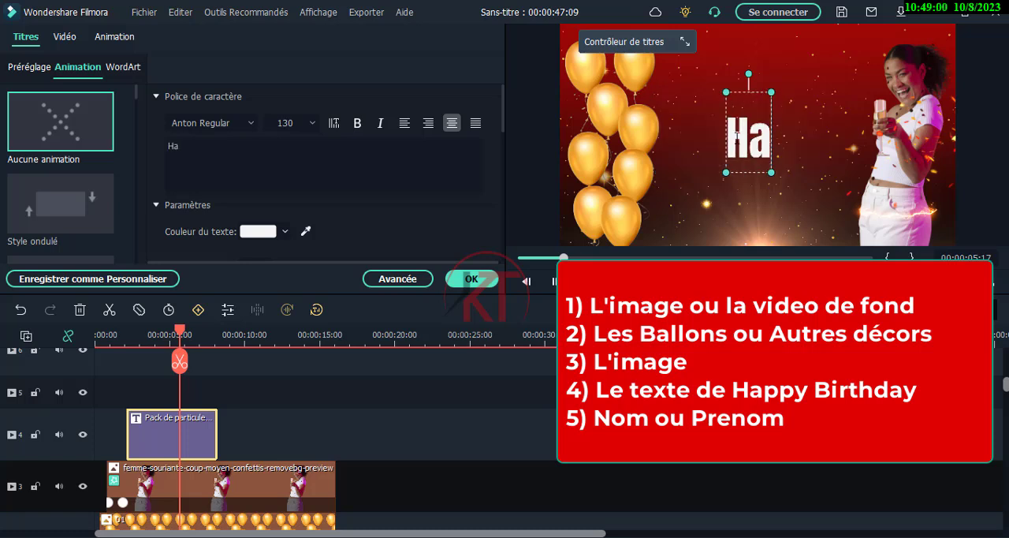
type("ppy")
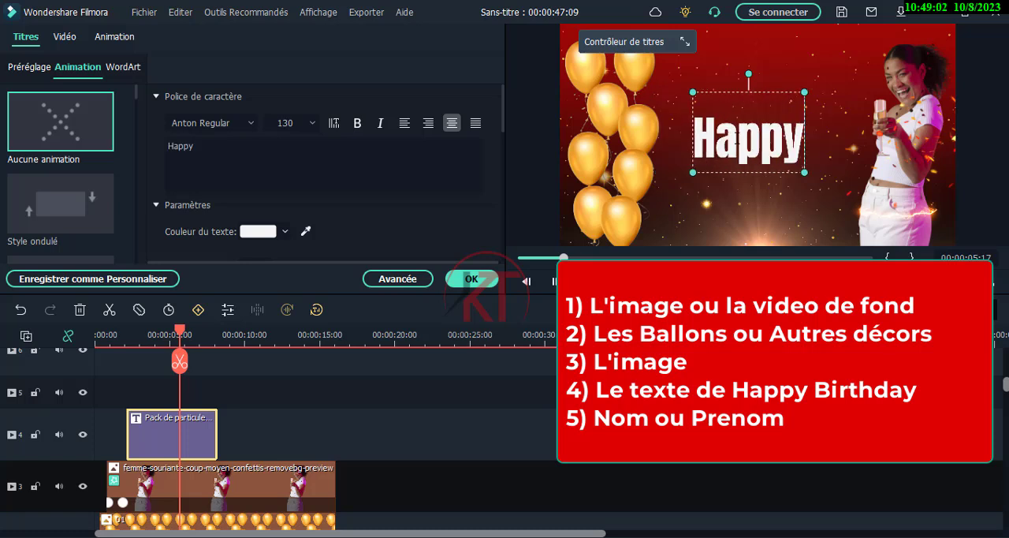
key("Return")
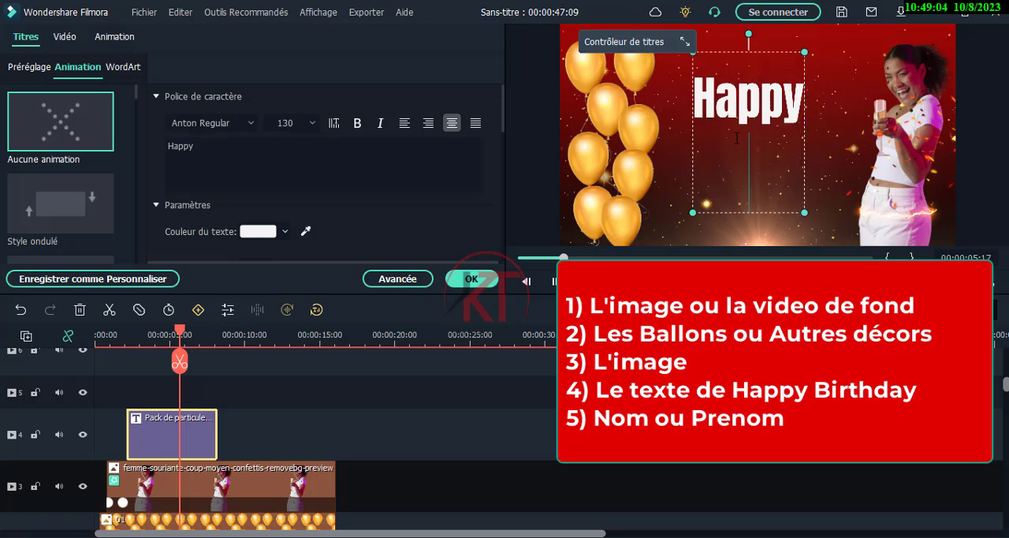
type("B")
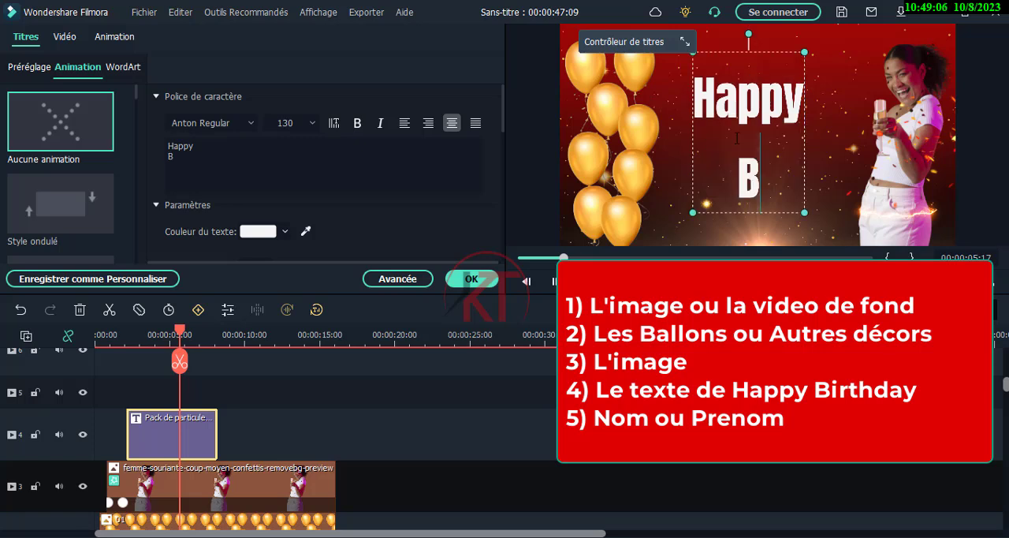
type("irt")
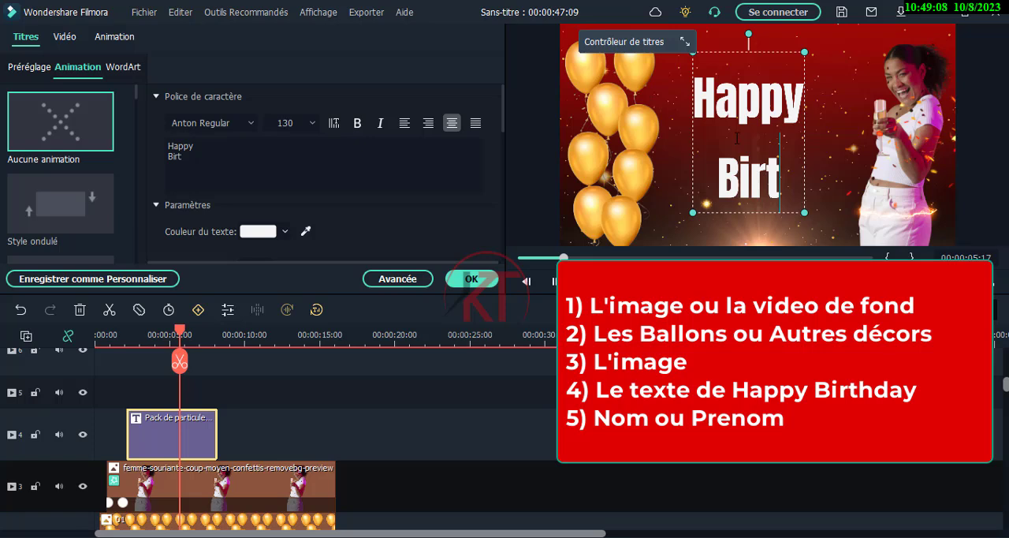
type("hd")
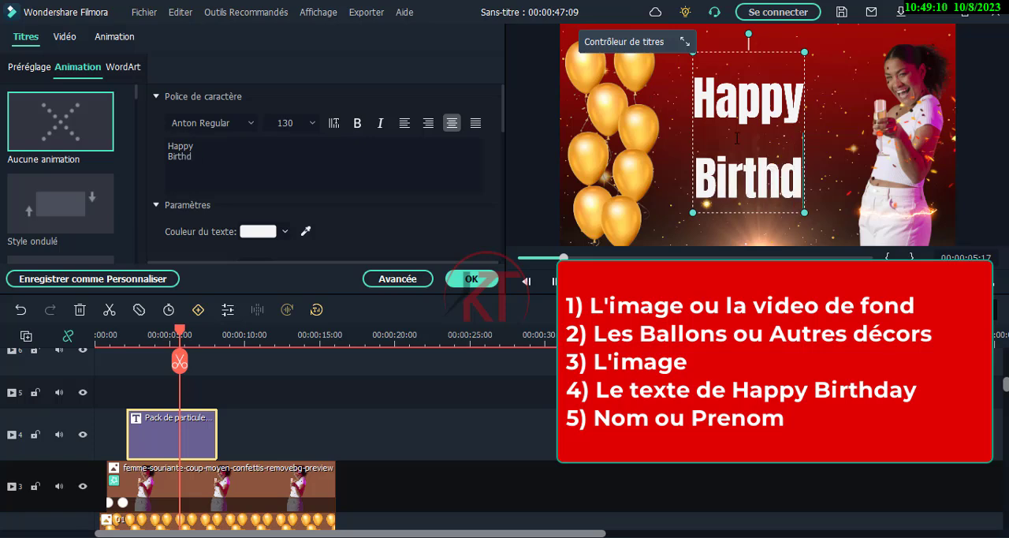
type("ay")
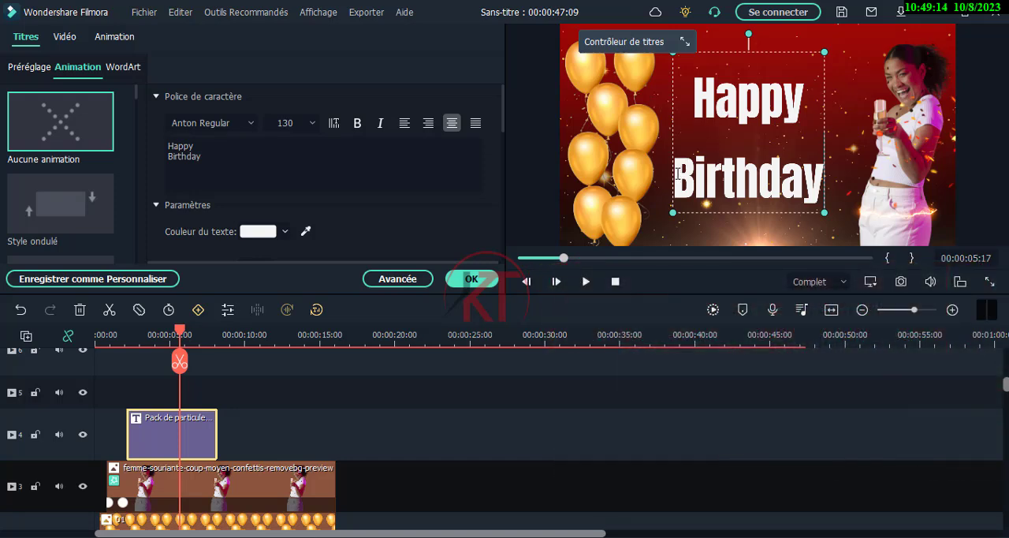
Indent "Birthday" on its line and fit the title at font size 88 between the balloons and the woman
left_click(677, 171)
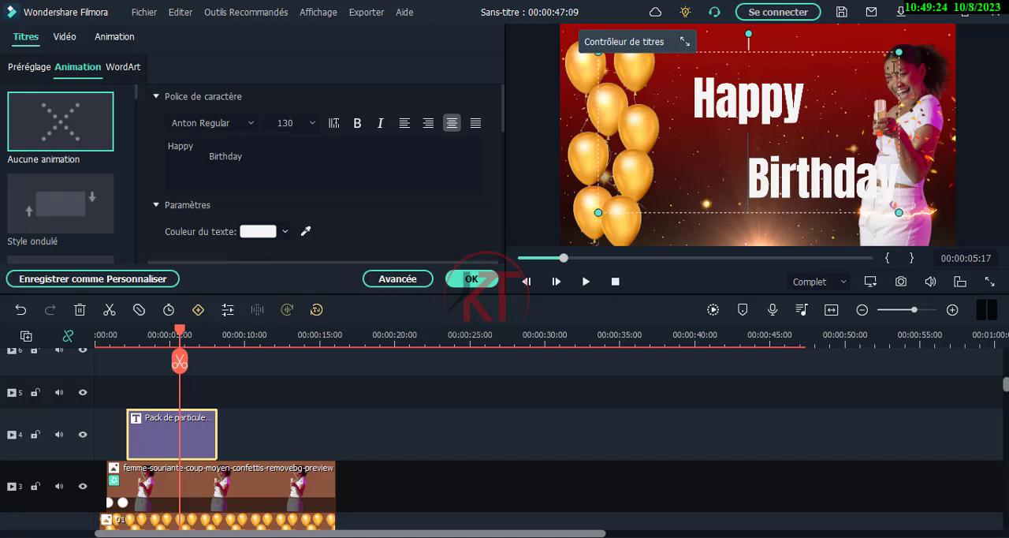
left_click_drag(899, 52, 804, 103)
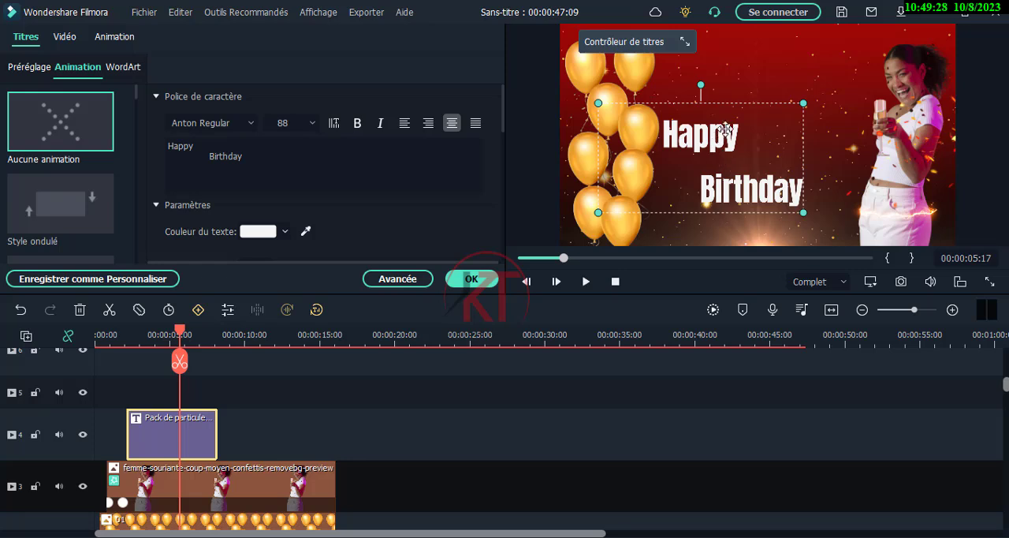
left_click_drag(714, 140, 737, 102)
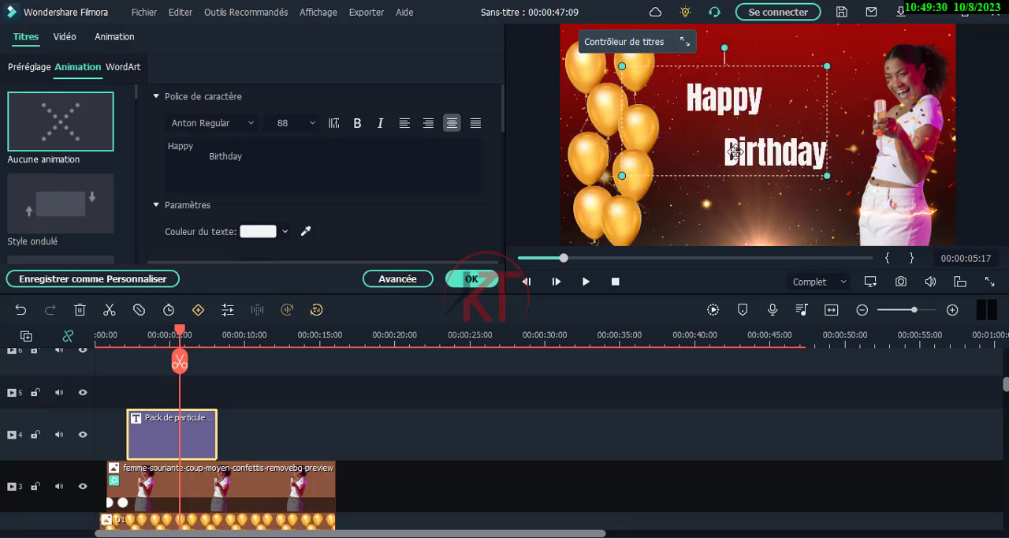
Colour only the word "Birthday" in the title yellow, #ffff00
double_click(727, 153)
left_click_drag(726, 153, 824, 161)
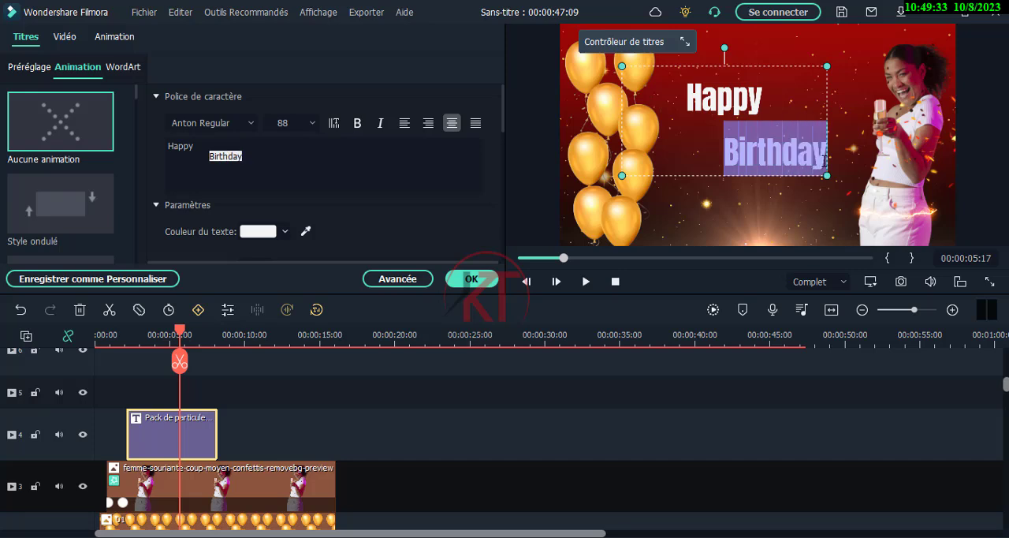
left_click(306, 231)
left_click(261, 231)
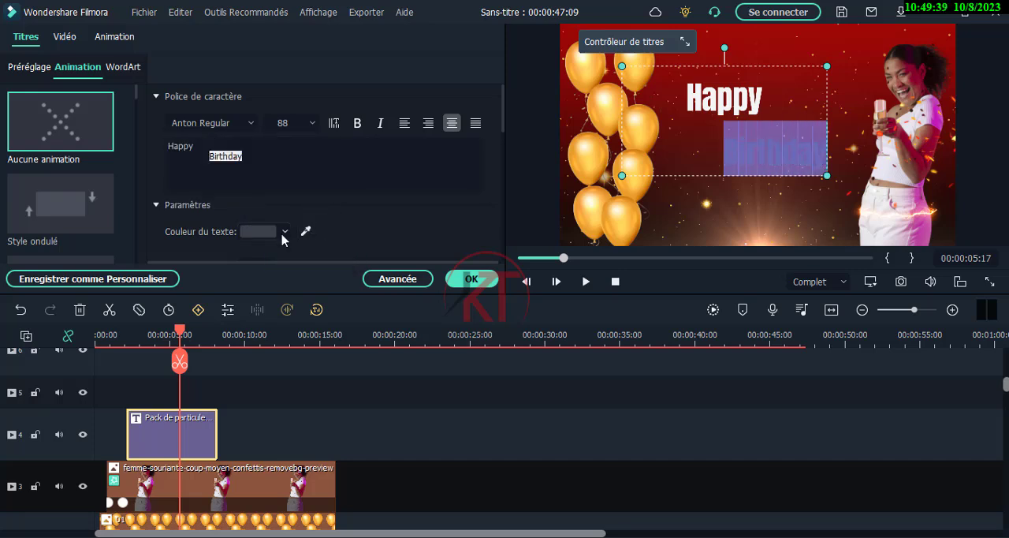
left_click(259, 233)
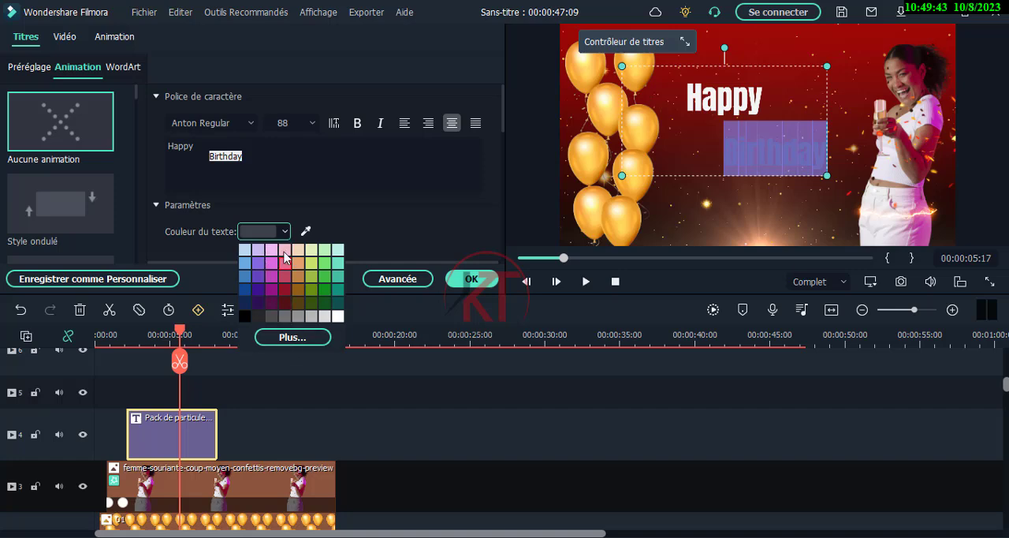
left_click(288, 337)
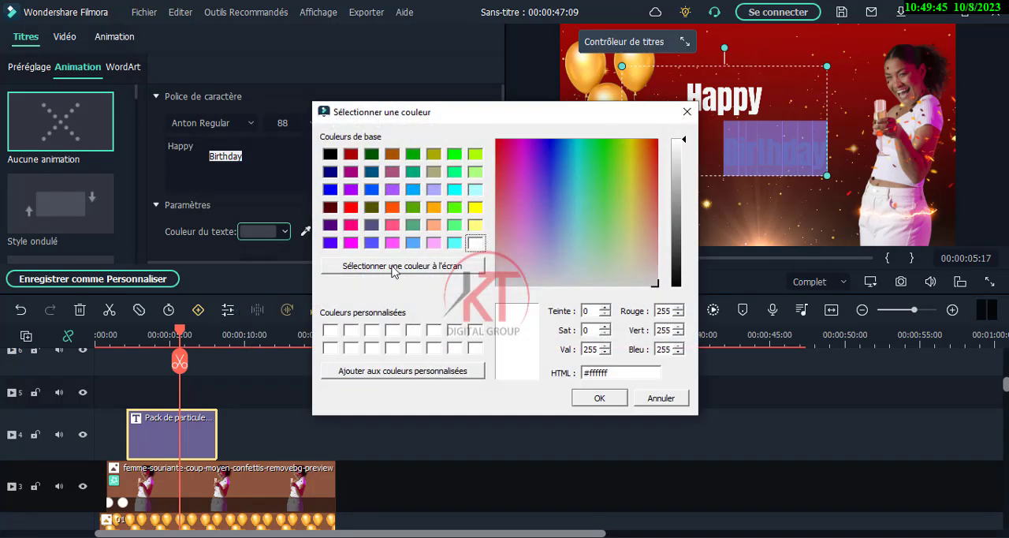
left_click(476, 208)
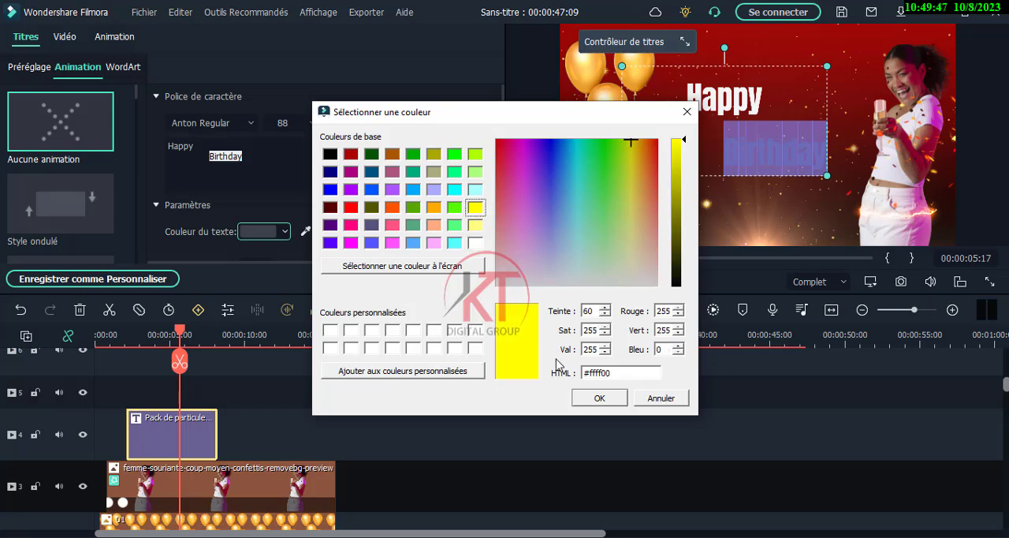
left_click(589, 399)
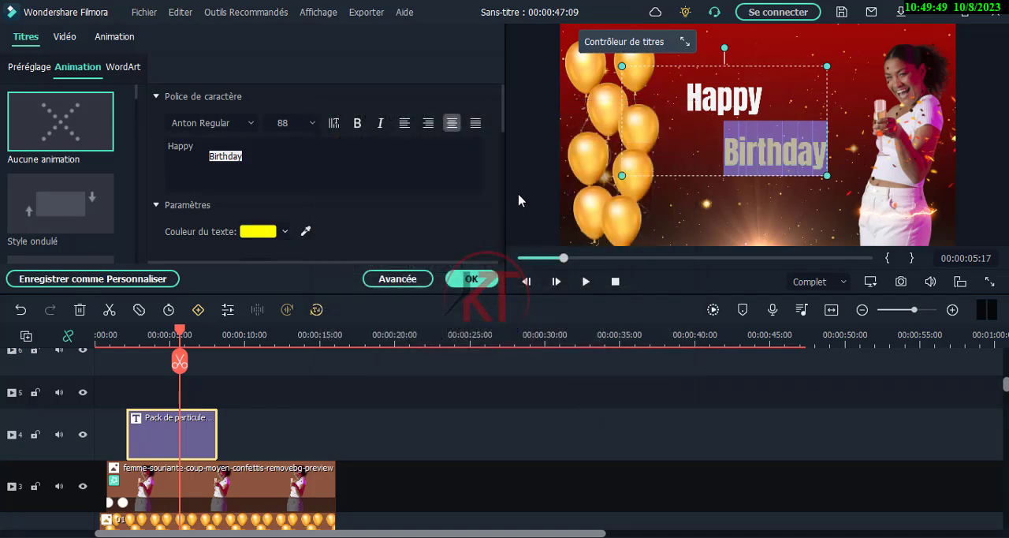
left_click(529, 191)
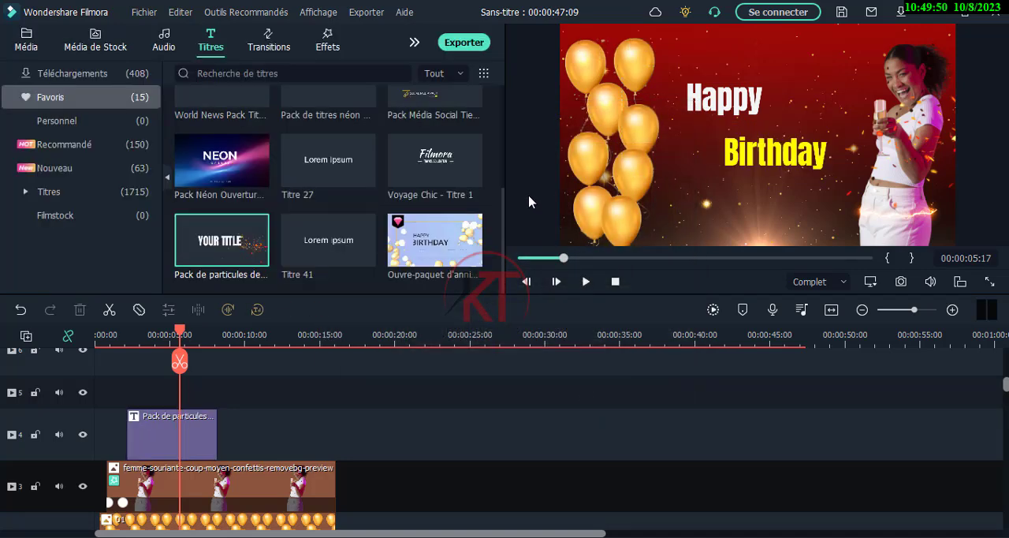
Set the line spacing of the whole "Happy Birthday" title to -24
left_click(771, 162)
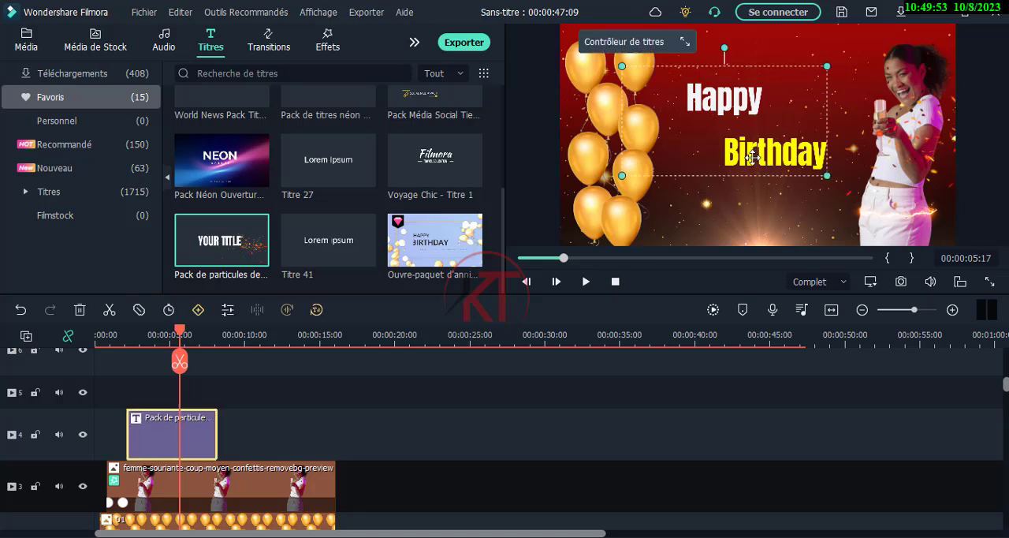
double_click(753, 157)
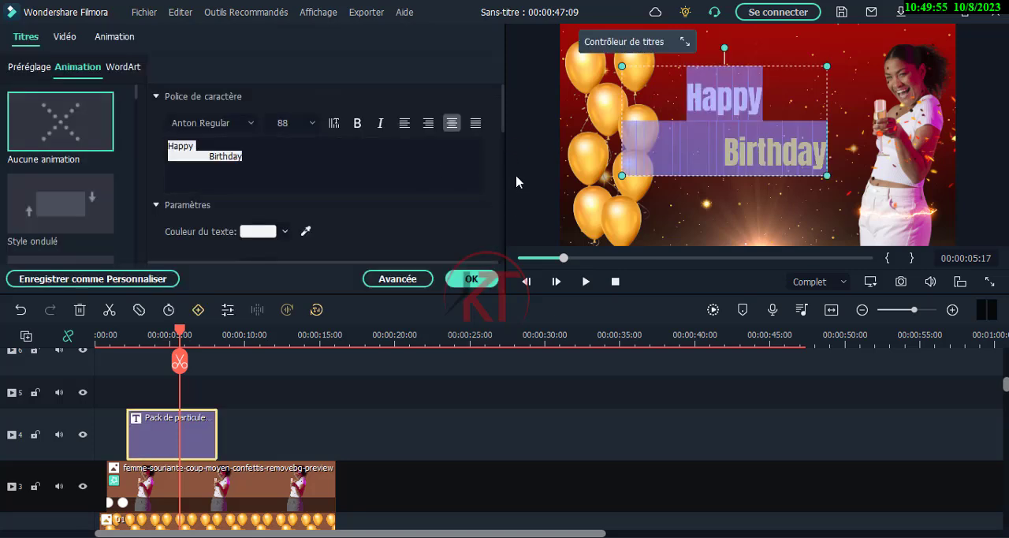
left_click_drag(504, 133, 499, 181)
left_click_drag(499, 161, 500, 147)
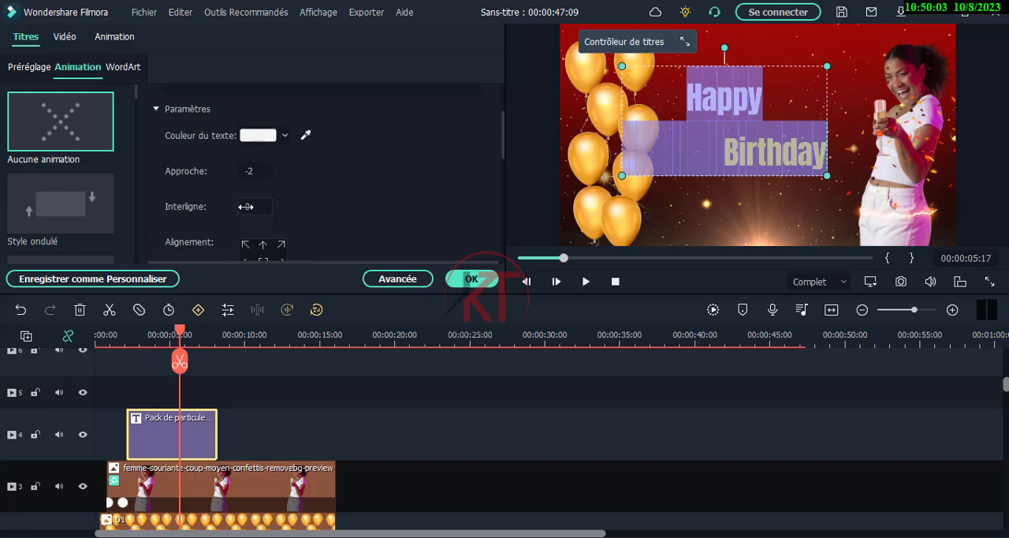
mouse_move(245, 207)
left_mouse_down()
mouse_move(227, 207)
mouse_move(257, 207)
mouse_move(235, 207)
left_mouse_up()
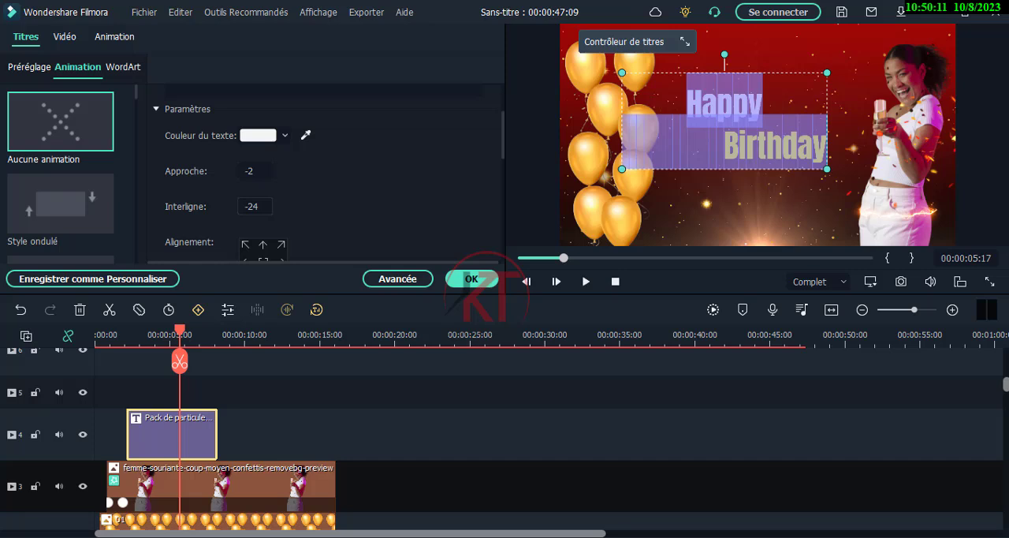
left_click(527, 211)
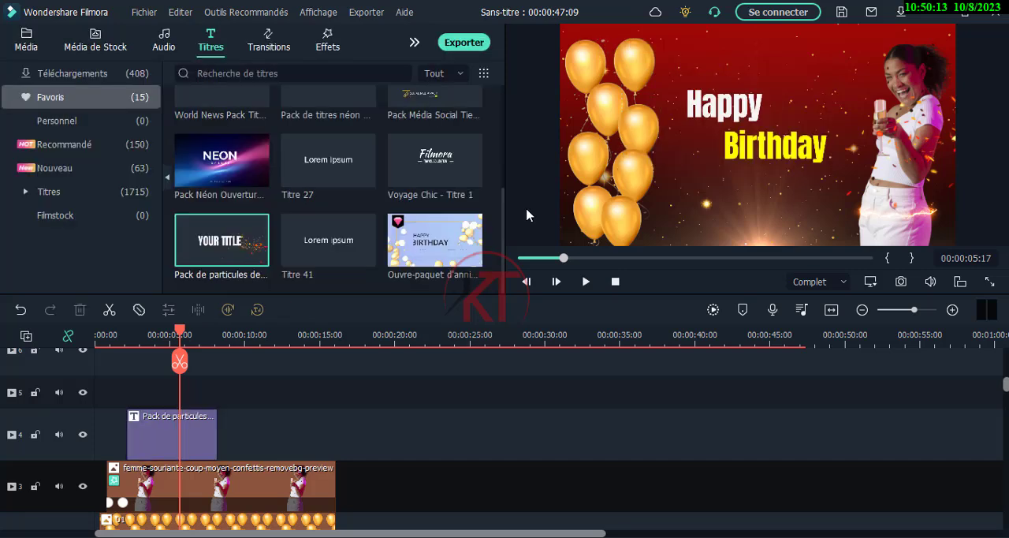
Change the font of the whole "Happy Birthday" title to KaushanScript-Regular
left_click(822, 162)
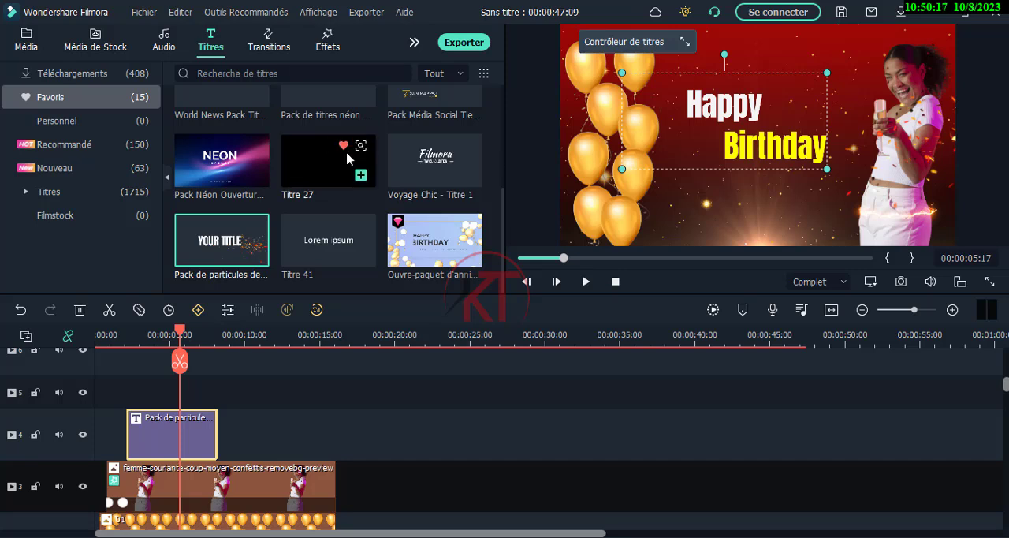
double_click(768, 153)
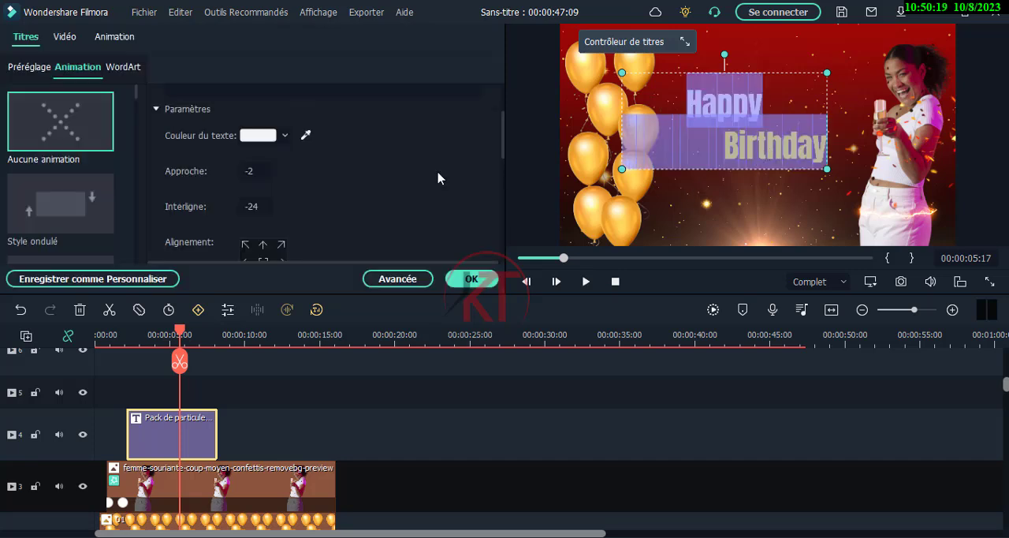
scroll(361, 176, "up", 2)
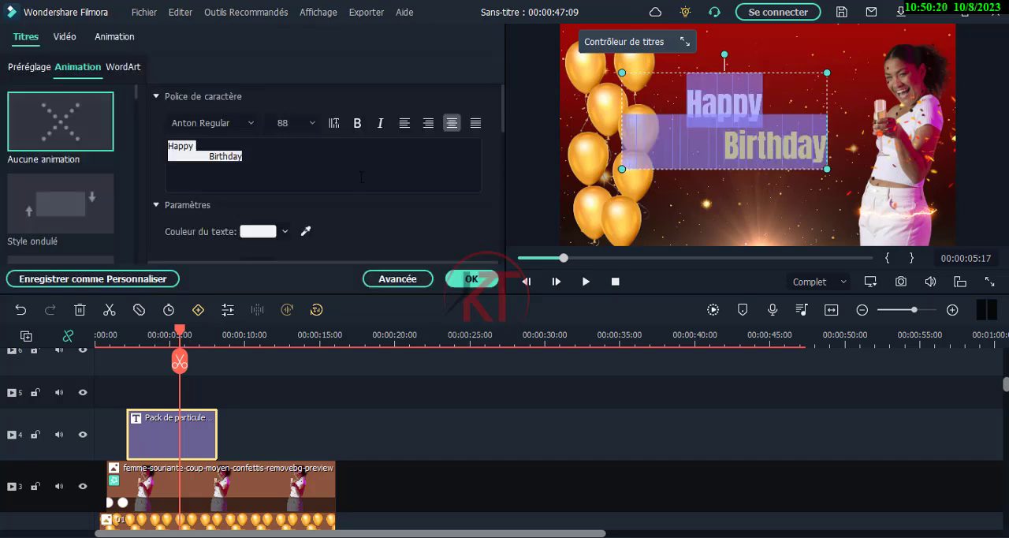
left_click(251, 128)
type("the cas")
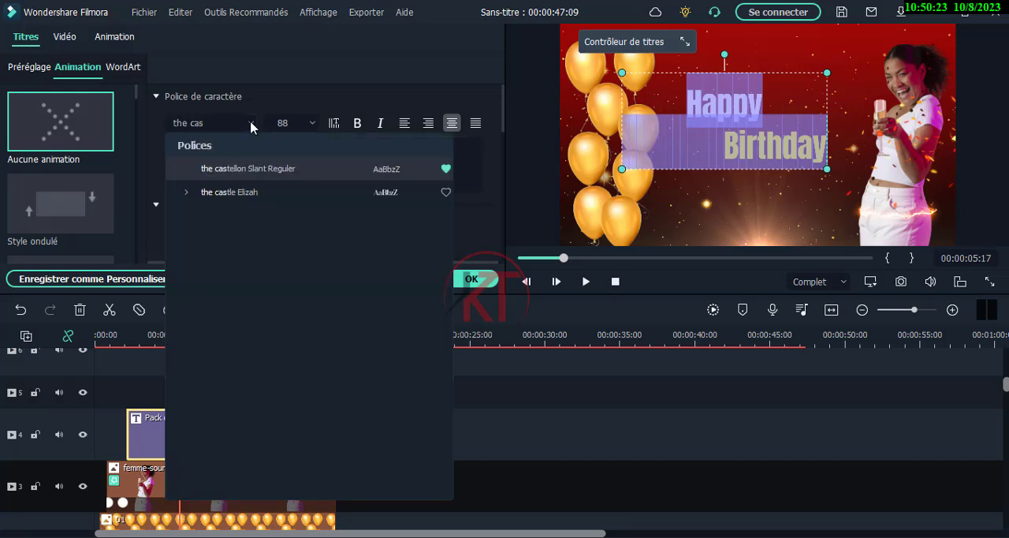
left_click(255, 124)
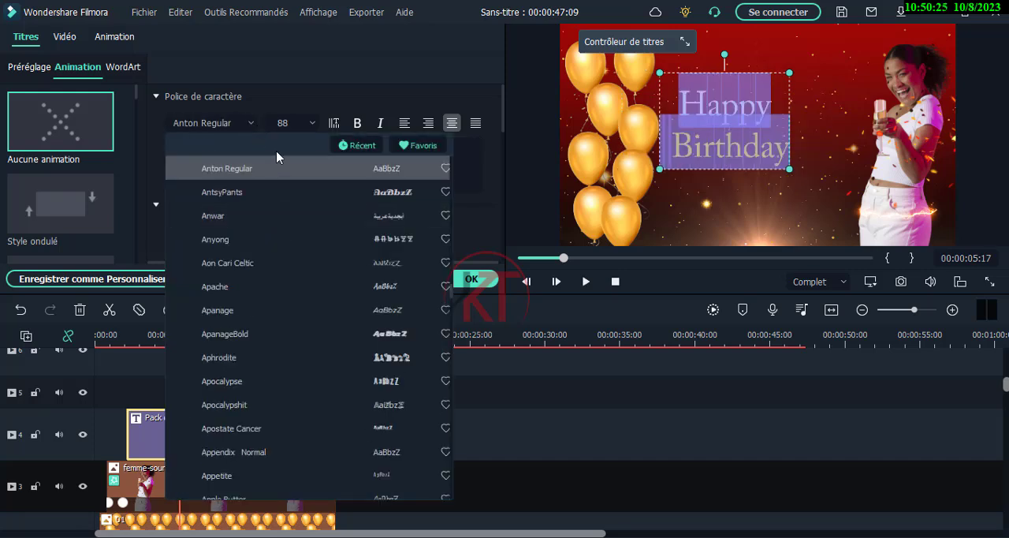
left_click(213, 123)
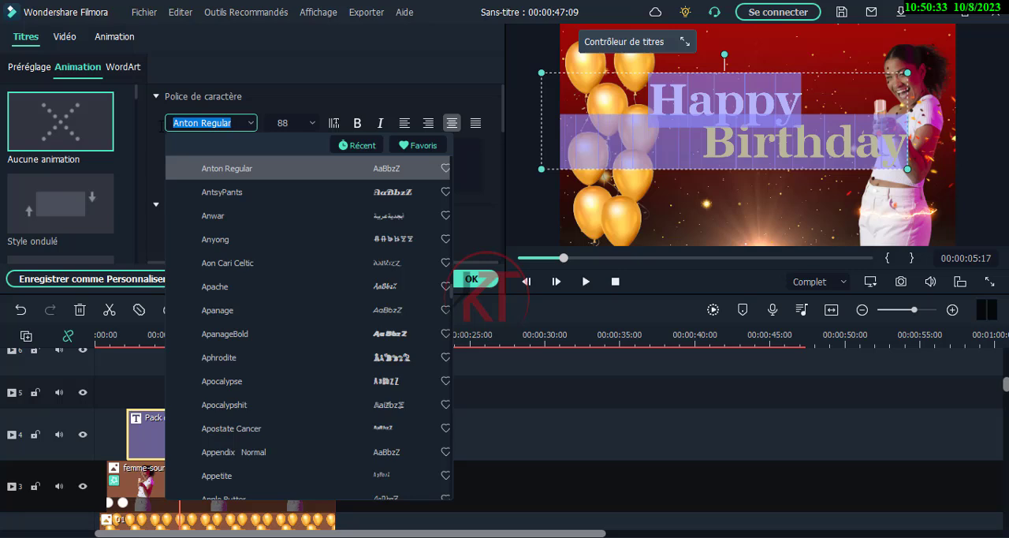
type("k")
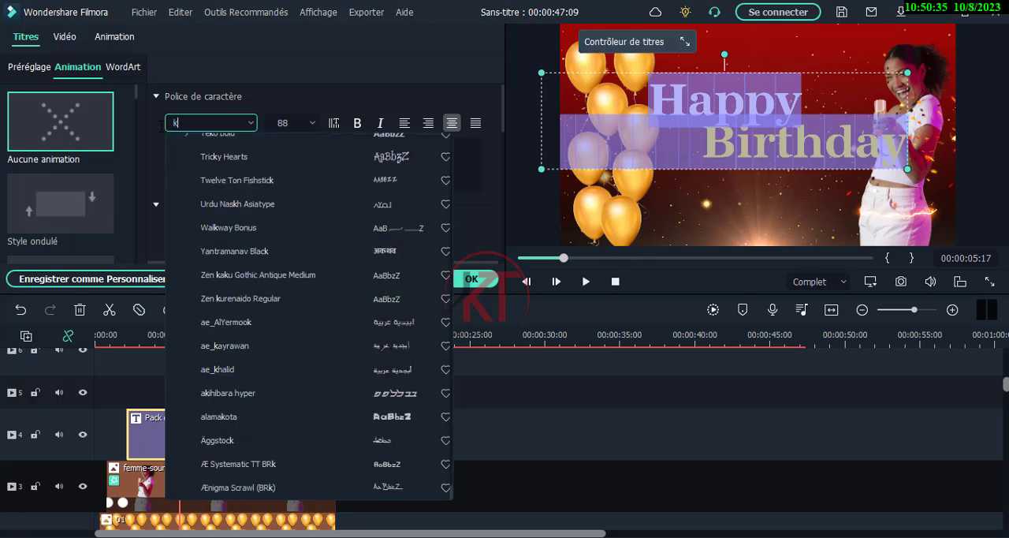
type("au")
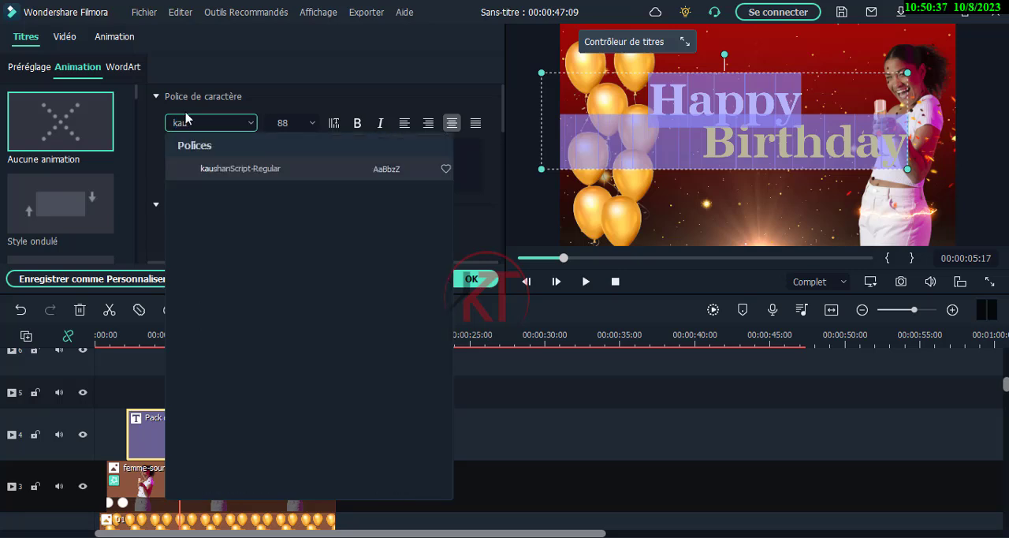
left_click(234, 168)
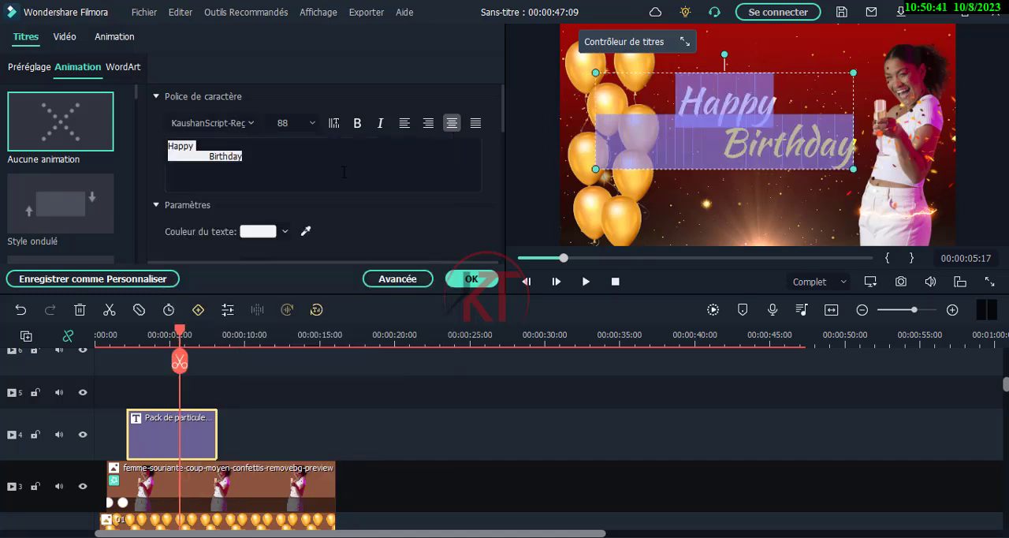
left_click(527, 180)
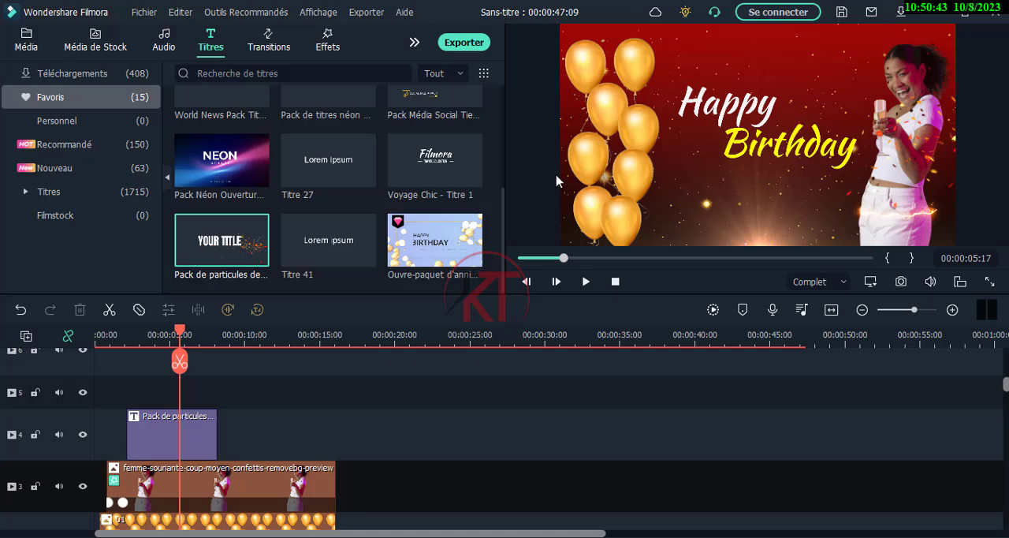
Increase the title's line spacing so "Birthday" sits clearly lower, apart from "Happy"
left_click(746, 153)
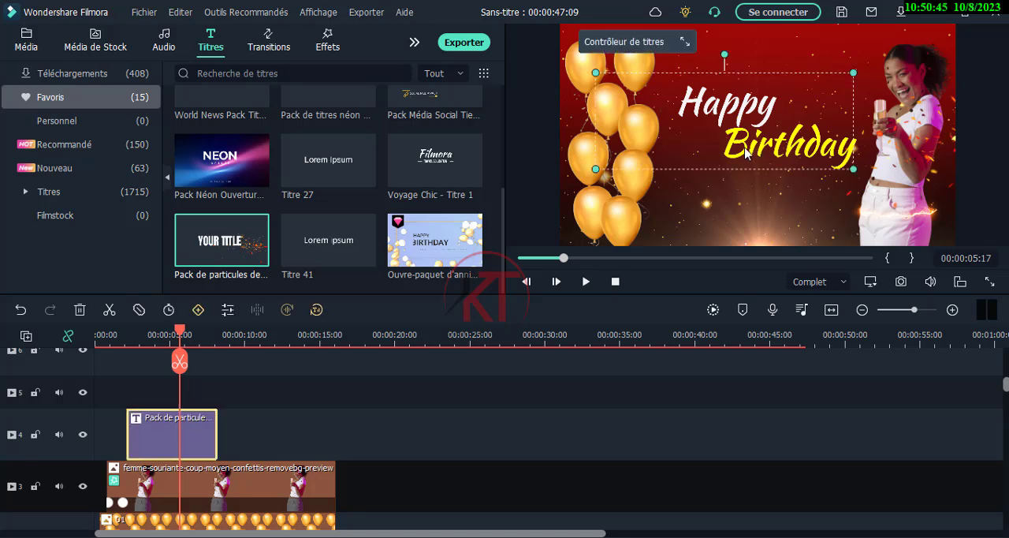
double_click(746, 153)
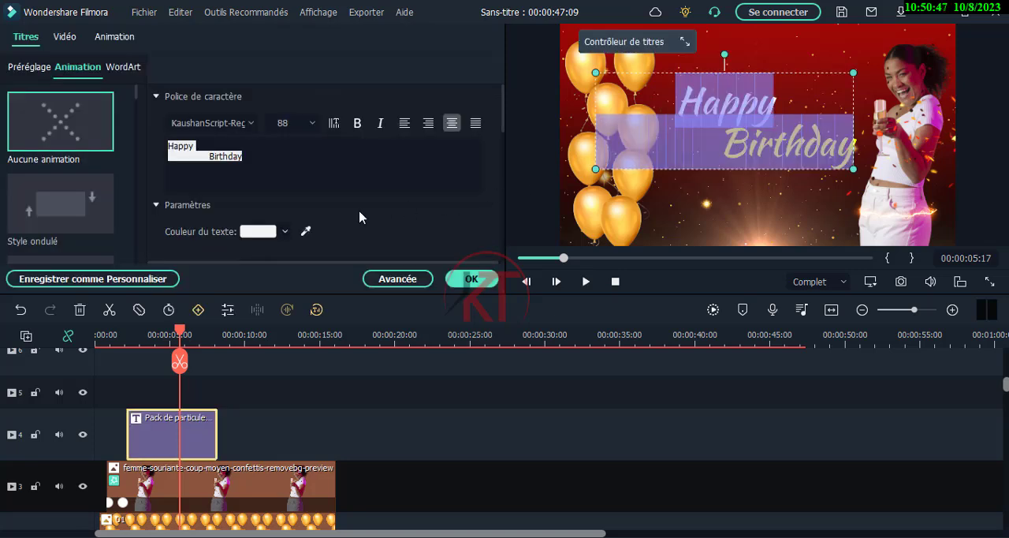
scroll(360, 217, "down", 5)
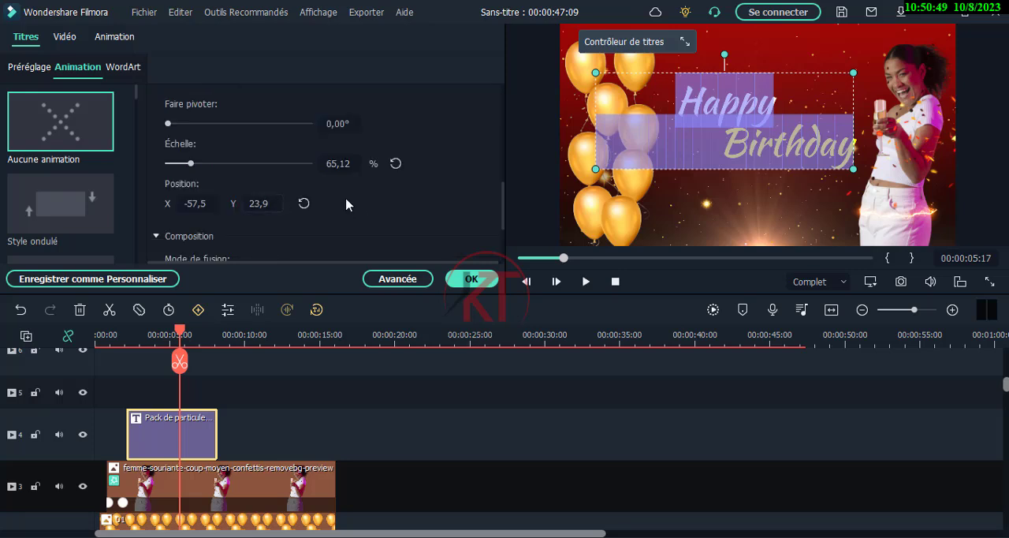
left_click_drag(502, 209, 513, 139)
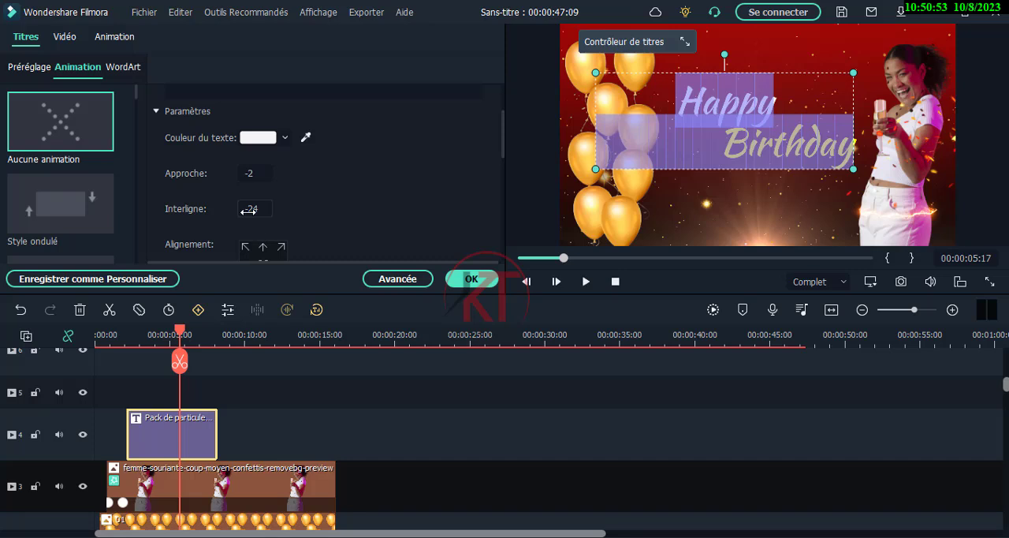
left_click_drag(255, 209, 273, 209)
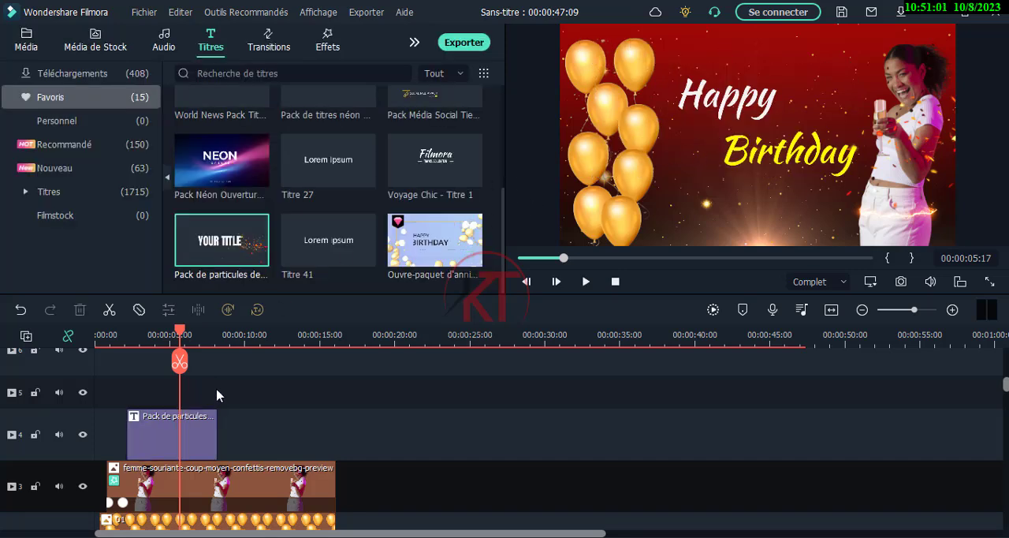
Extend the title clip on track 4 to the end of the woman's clip and preview it from 00:00:01:23
left_click_drag(216, 444, 335, 447)
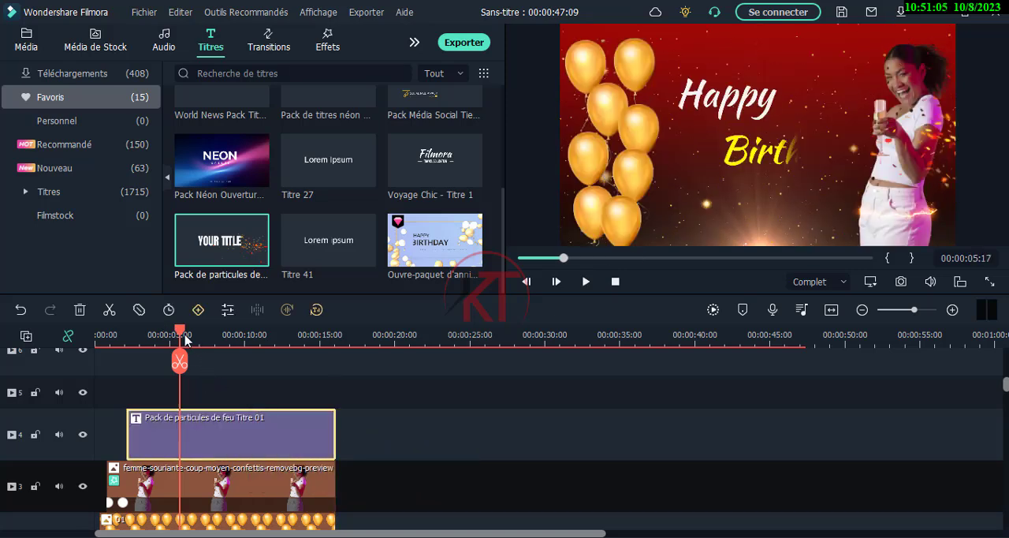
left_click_drag(182, 335, 123, 335)
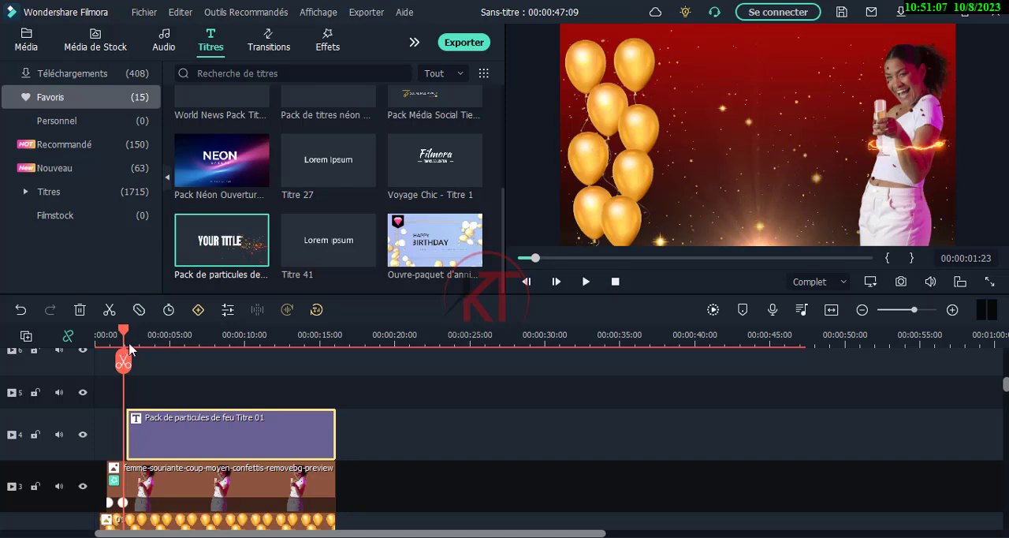
left_click(586, 282)
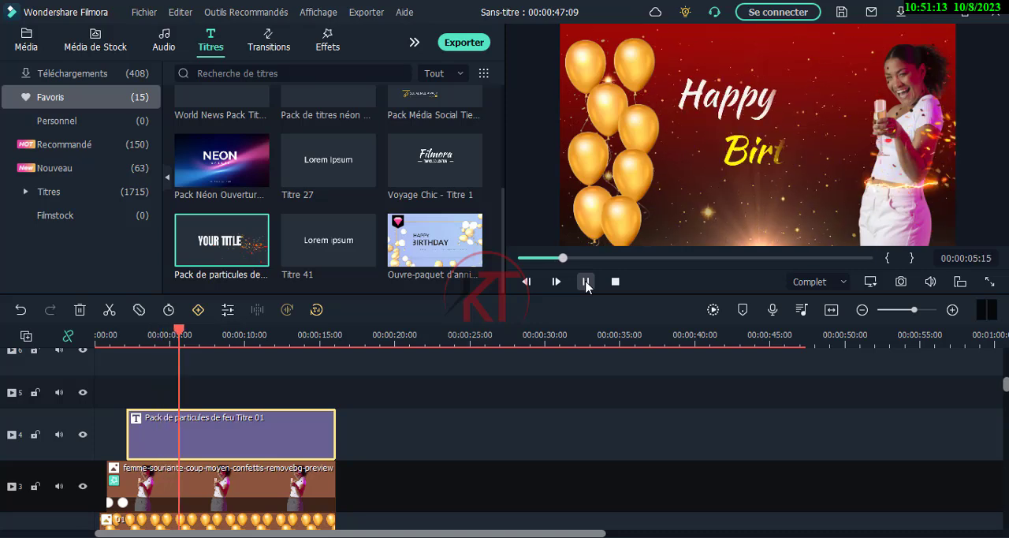
left_click(586, 282)
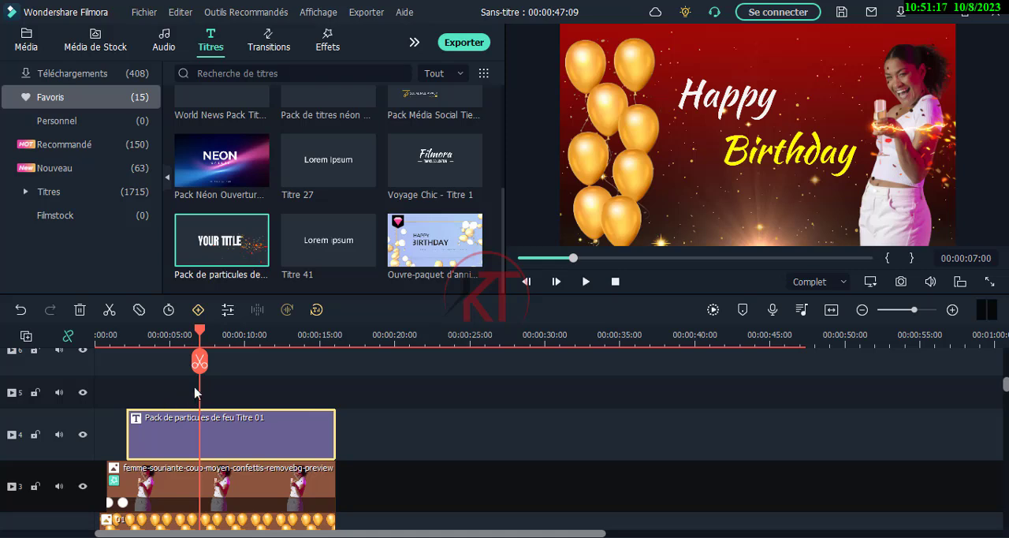
Move the title clip on track 4 to start with the woman's clip at 00:00:00:20 and preview it from there
left_click_drag(148, 430, 127, 430)
left_click(107, 335)
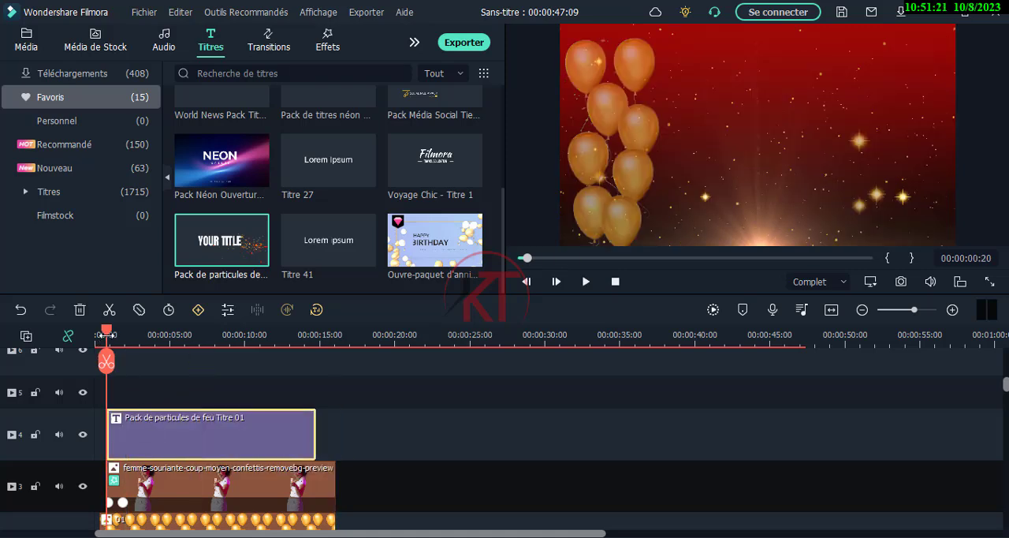
left_click(586, 281)
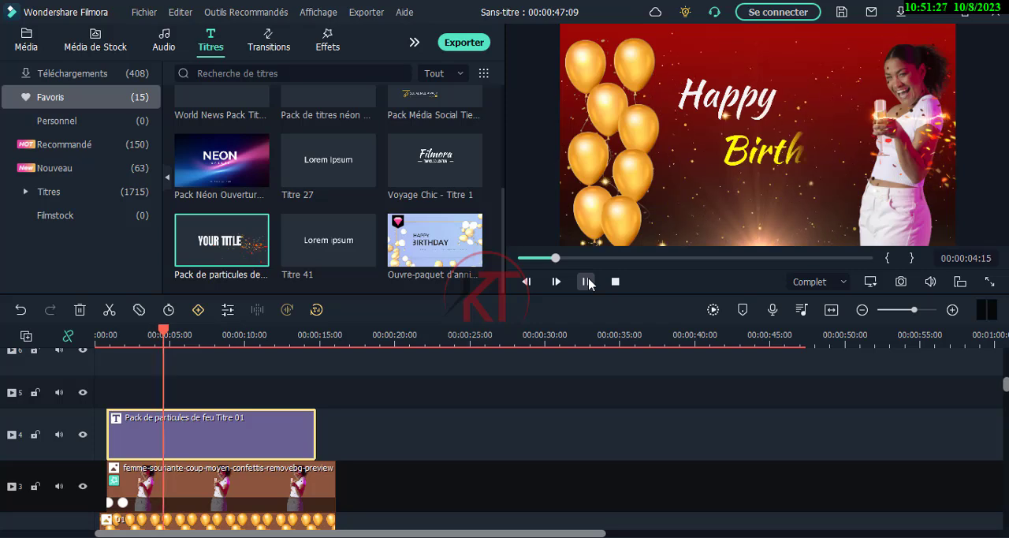
left_click(588, 283)
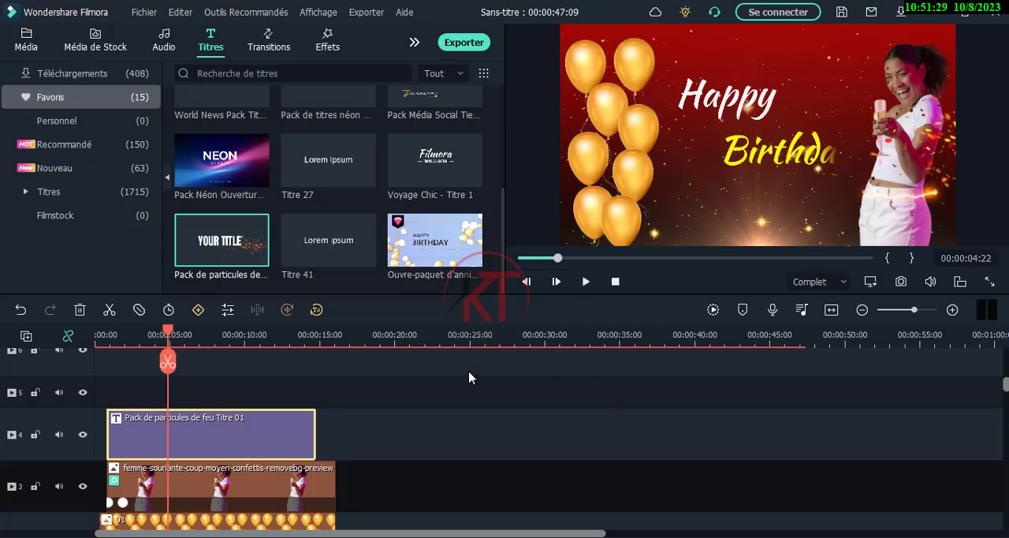
scroll(264, 417, "down", 1)
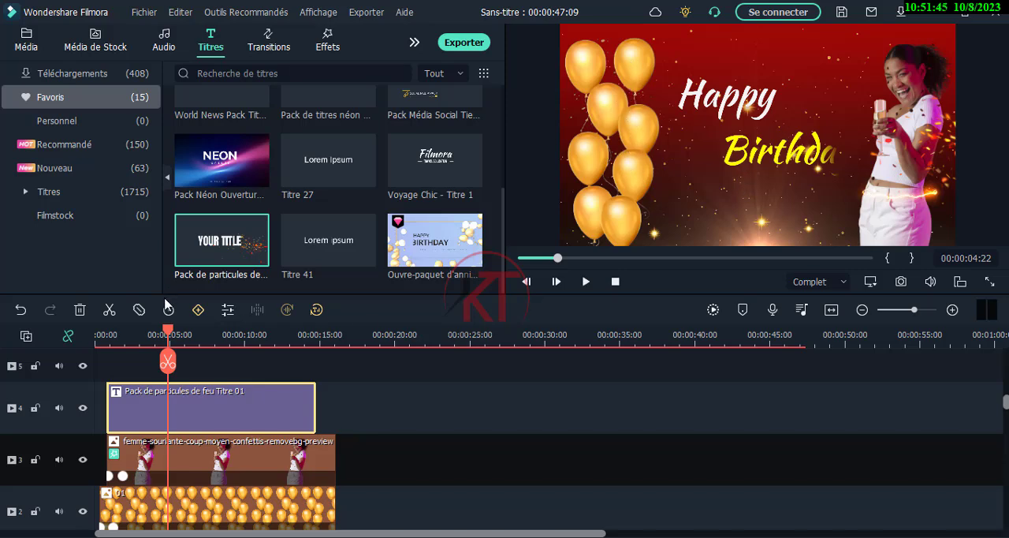
Move the title, woman and balloon clips together up one track, leaving track 2 empty above the red background
mouse_move(170, 336)
left_mouse_down()
mouse_move(119, 338)
mouse_move(181, 338)
left_mouse_up()
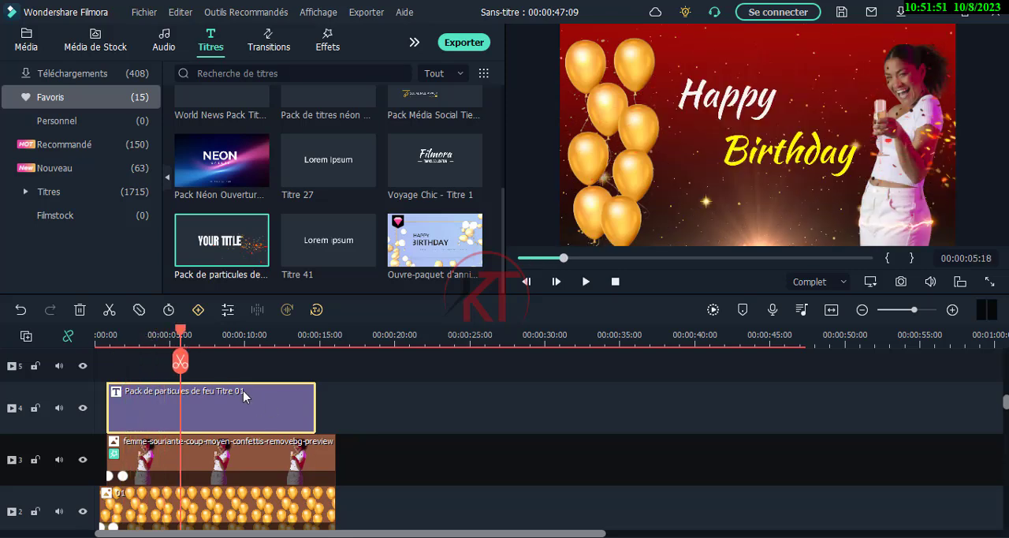
left_click(393, 463)
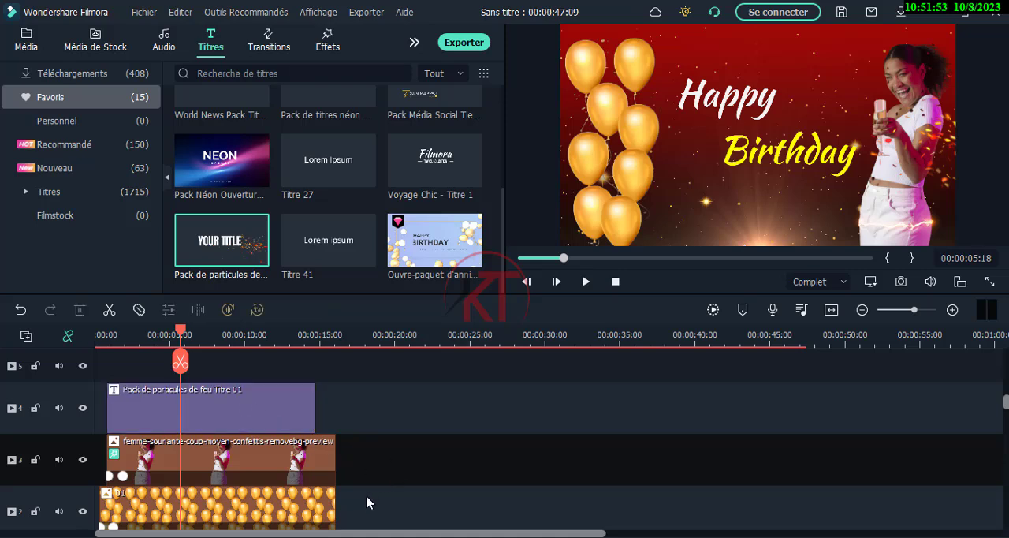
scroll(367, 503, "down", 1)
scroll(368, 502, "down", 2)
scroll(368, 497, "up", 3)
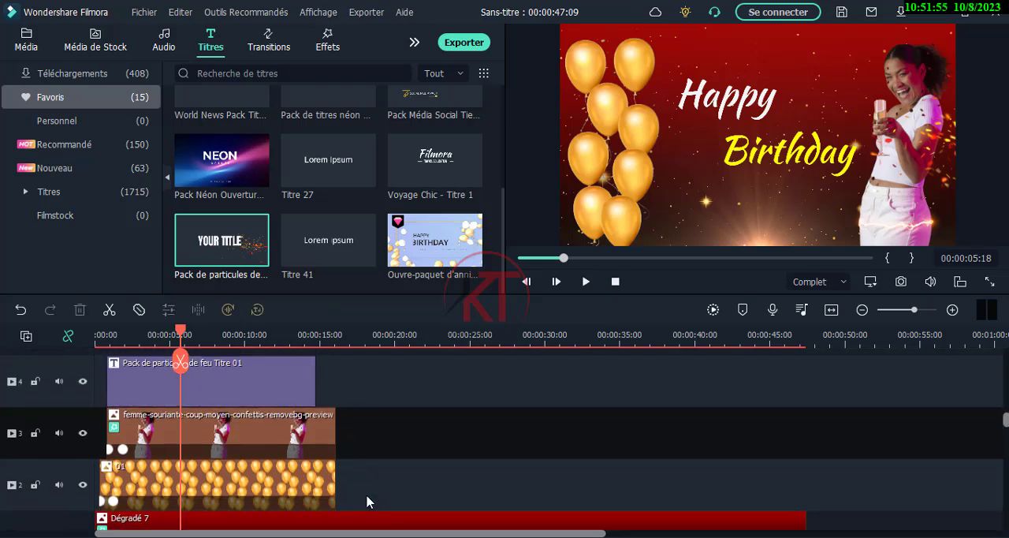
scroll(367, 497, "down", 1)
left_click(323, 490)
left_click_drag(324, 490, 223, 394)
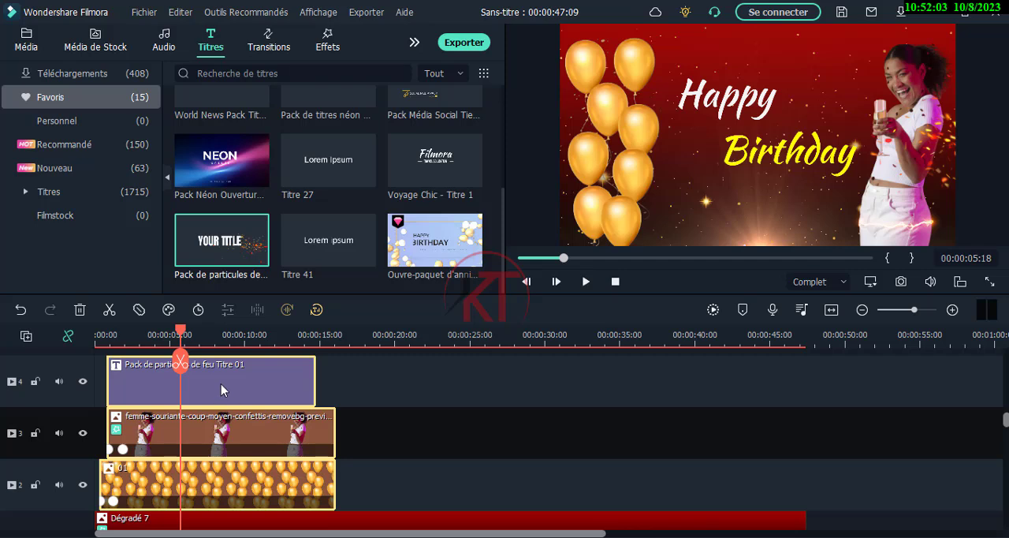
left_click_drag(221, 383, 225, 426)
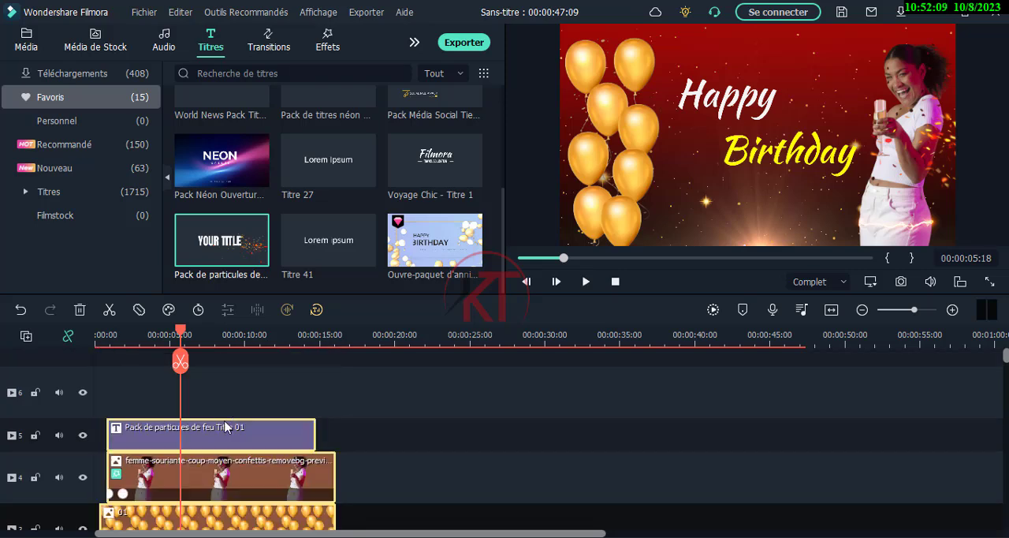
scroll(390, 484, "down", 3)
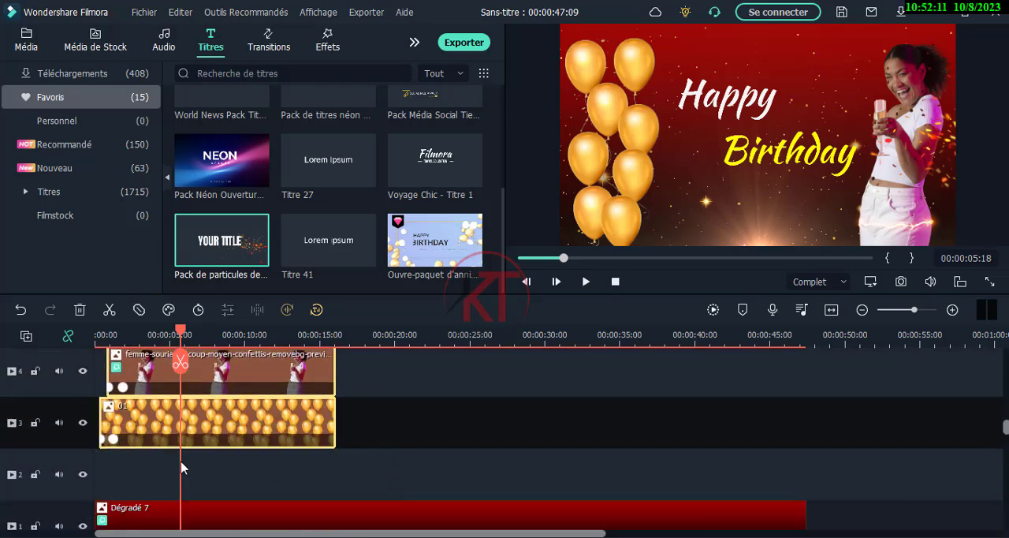
left_click(238, 490)
Move the title clip to track 2 beneath the balloon clip, keeping its start time, and preview the video from 00:00:00:16
scroll(245, 489, "up", 2)
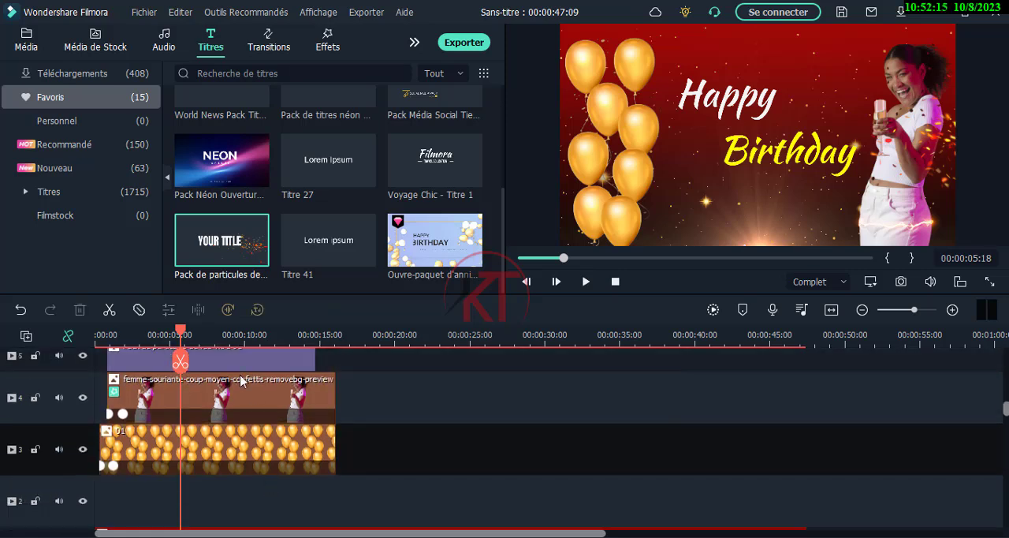
left_click(237, 363)
left_click_drag(237, 373, 240, 495)
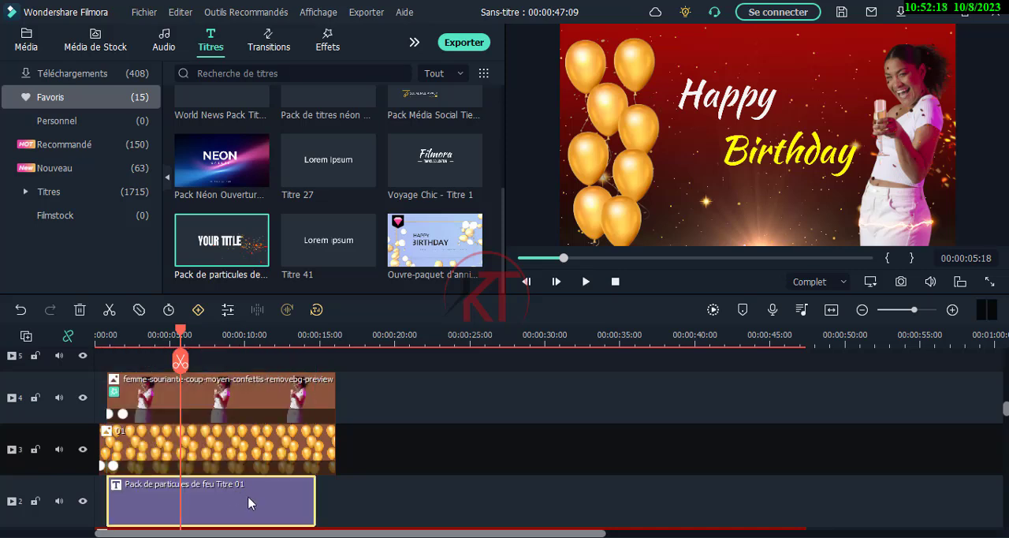
left_click(352, 493)
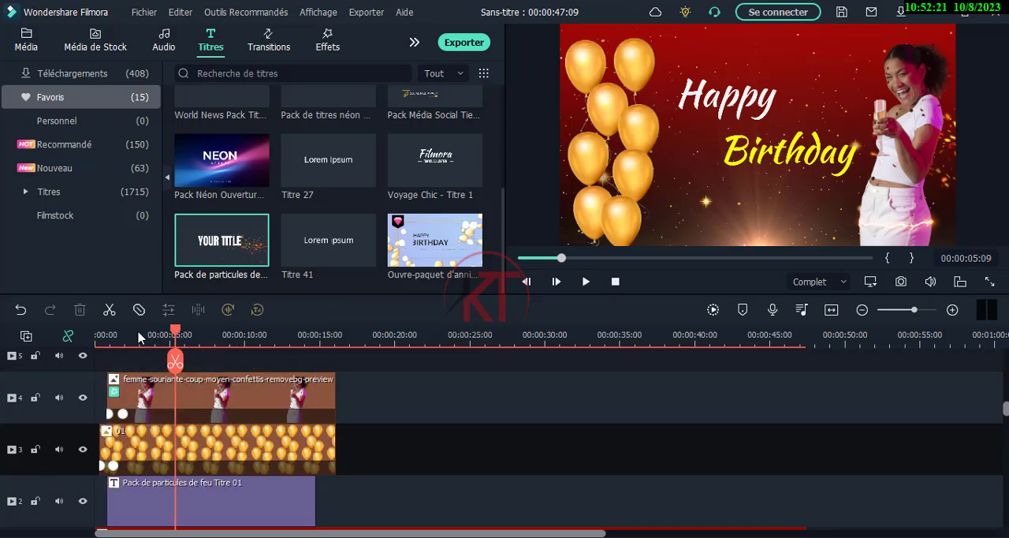
left_click_drag(180, 339, 104, 339)
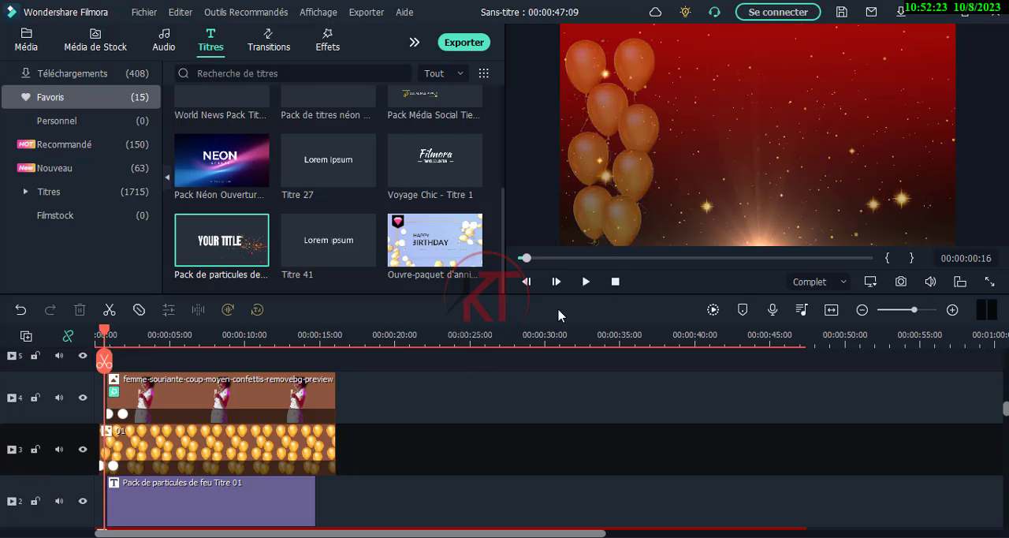
left_click(586, 281)
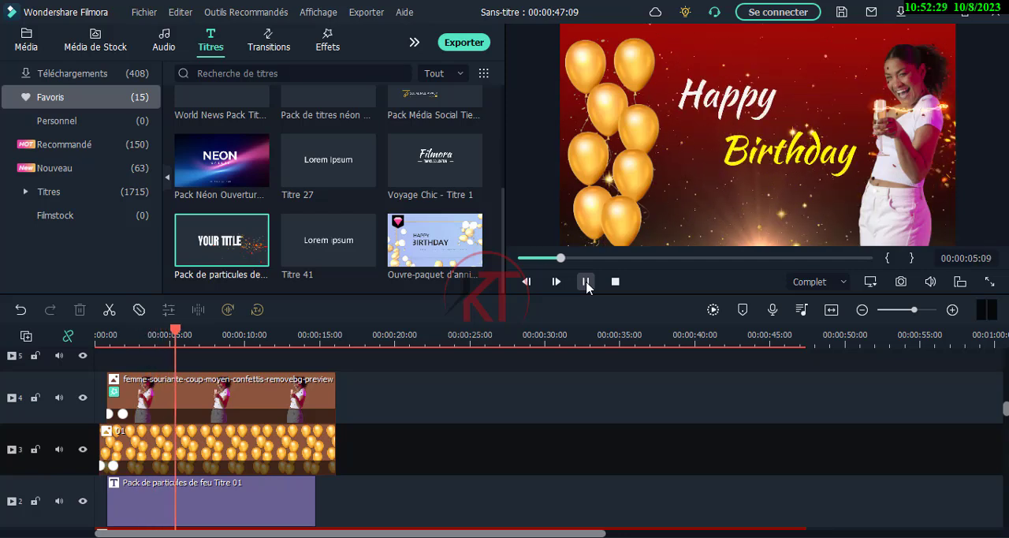
left_click(586, 282)
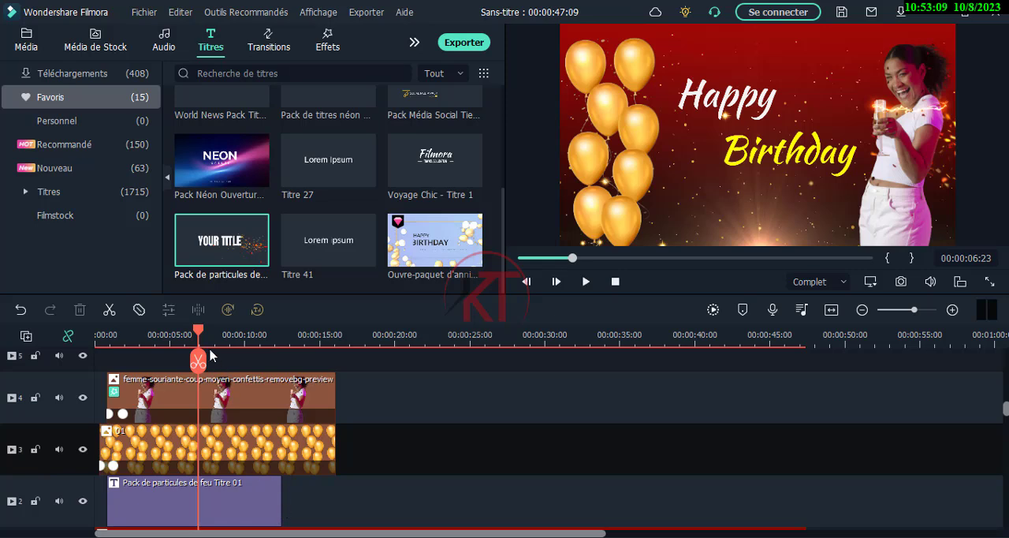
Shorten the title clip on track 2 to end at 00:00:09:16 and preview its animation from 00:00:01:03
left_click_drag(196, 332, 107, 332)
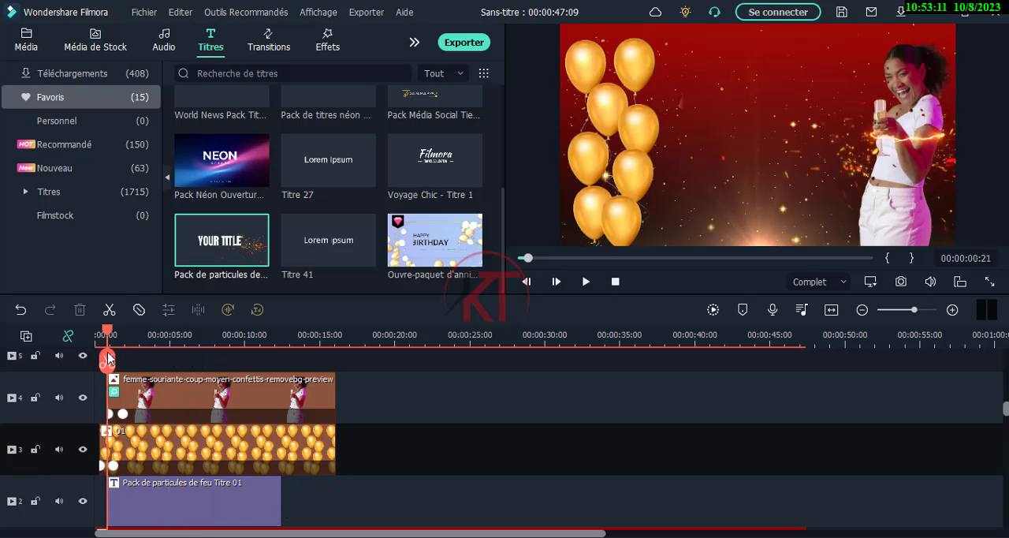
left_click(586, 281)
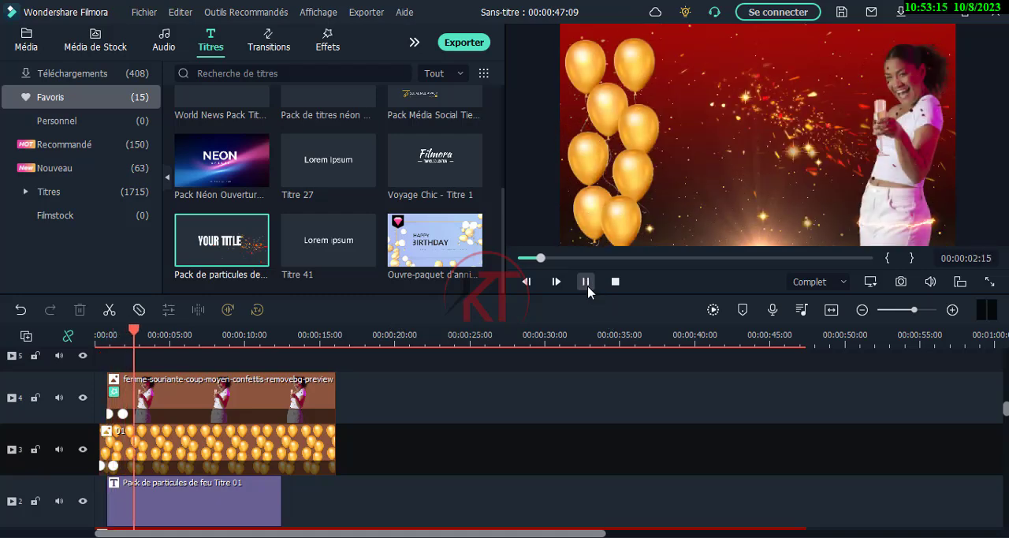
left_click(586, 281)
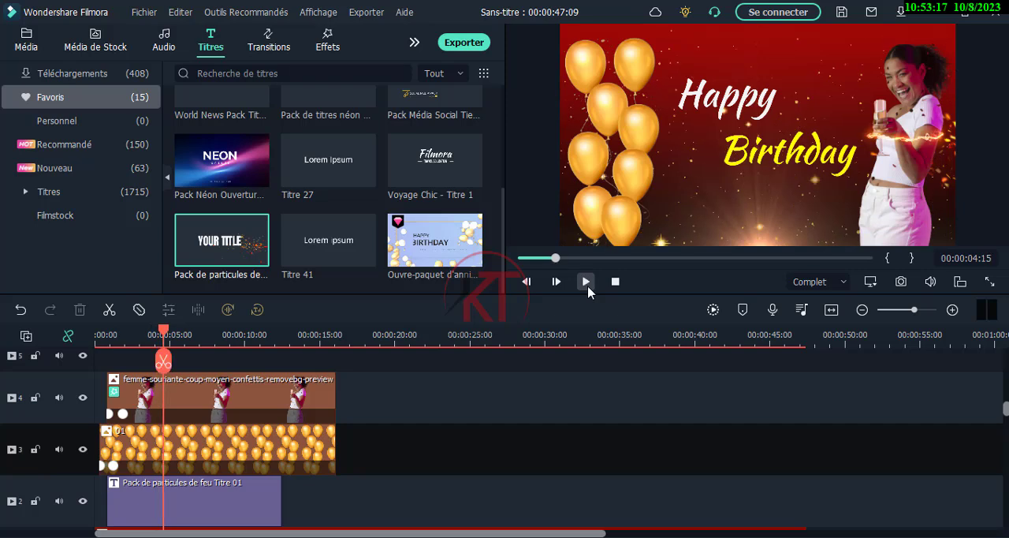
left_click(276, 508)
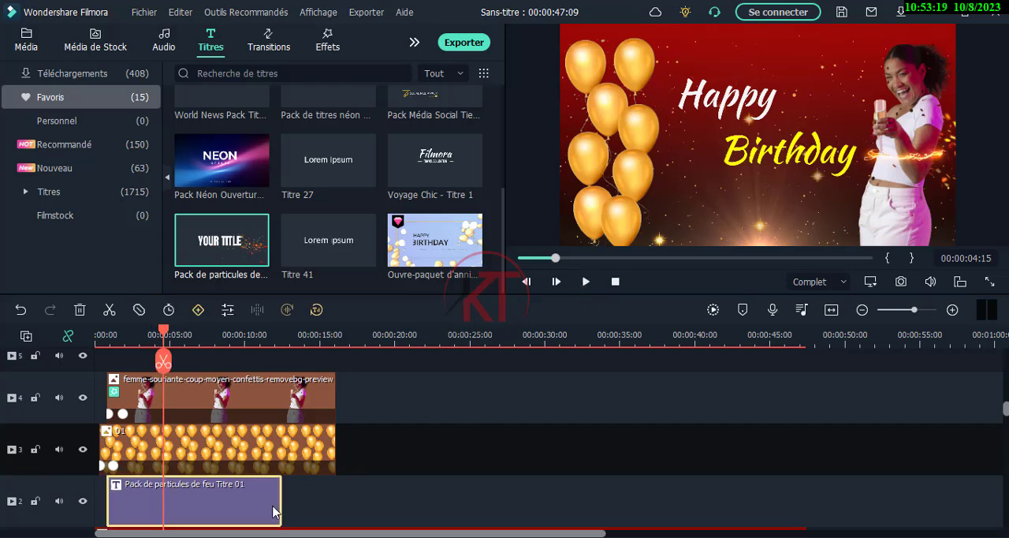
left_click_drag(276, 509, 239, 508)
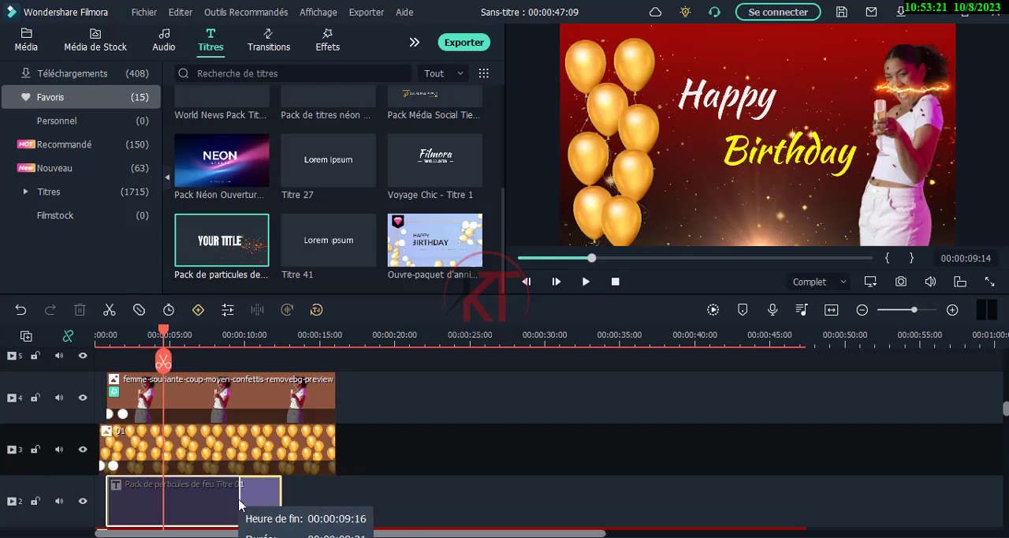
left_click_drag(163, 362, 111, 361)
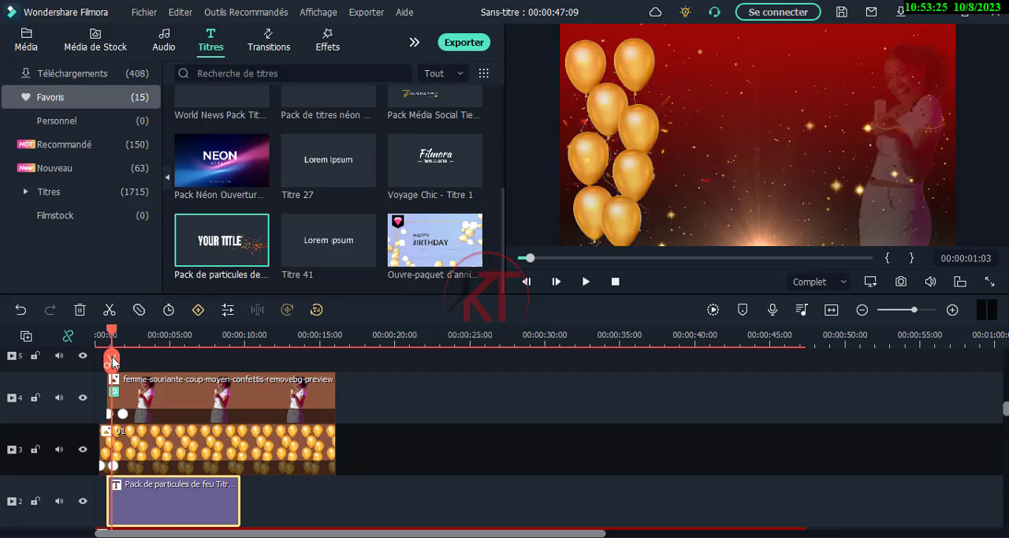
left_click(585, 282)
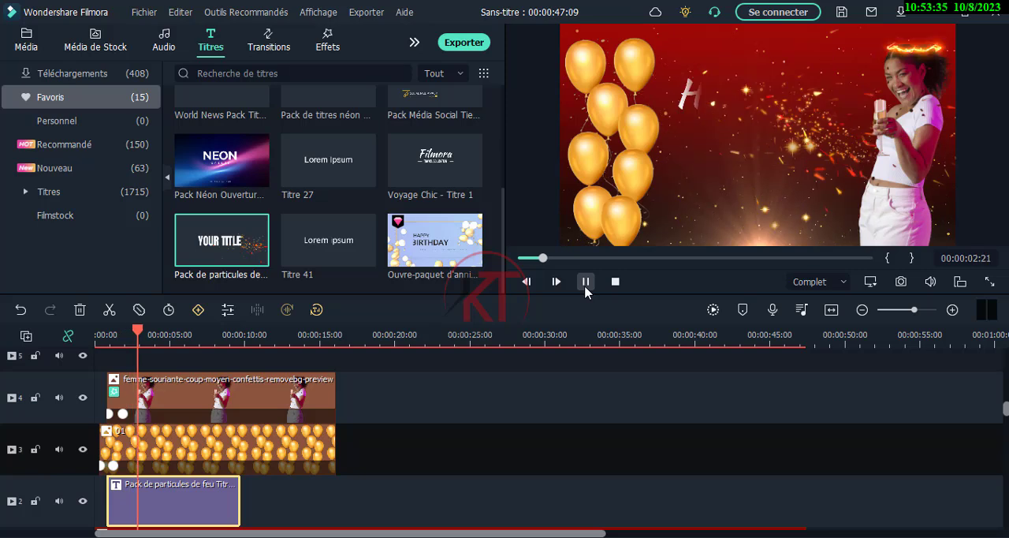
left_click(586, 284)
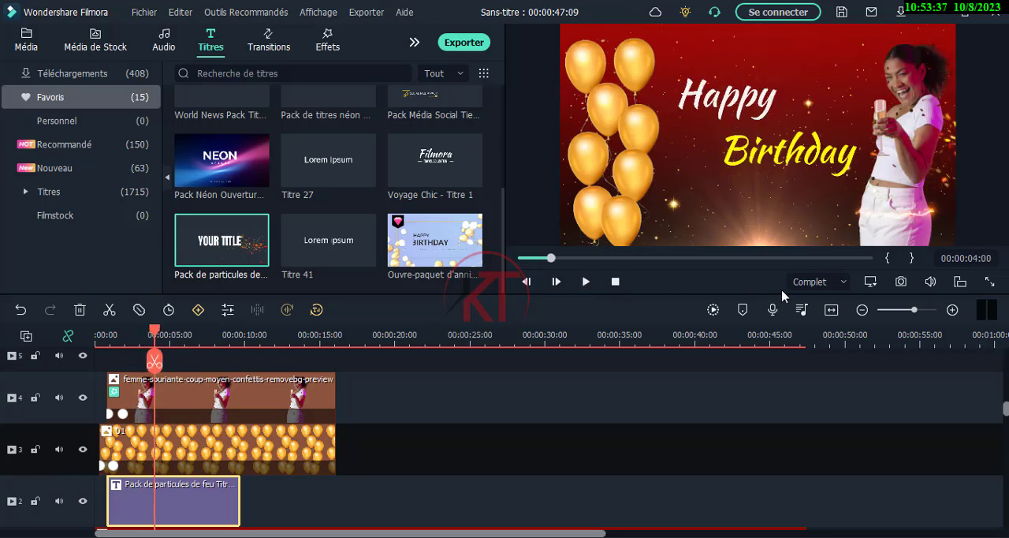
Nudge the "Happy Birthday" title slightly left and up in the frame, between the balloons and the woman
left_click(744, 148)
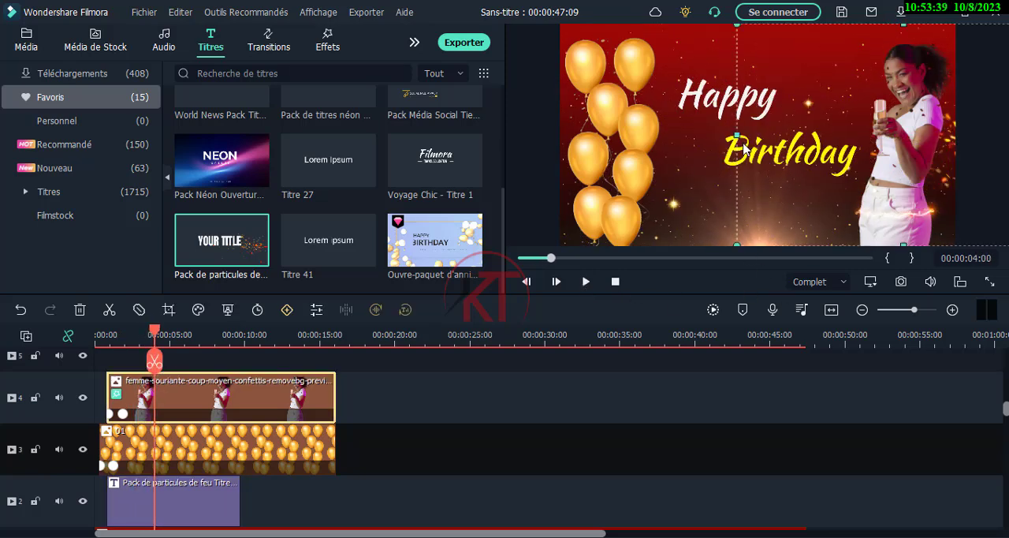
left_click(701, 93)
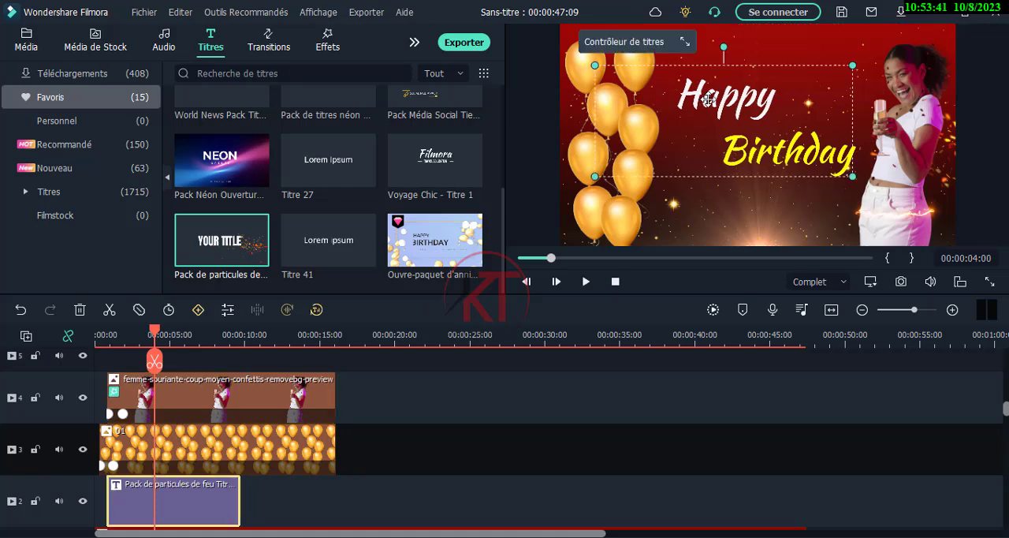
key("Left")
key("Left")
key("Left")
key("Left")
key("Left")
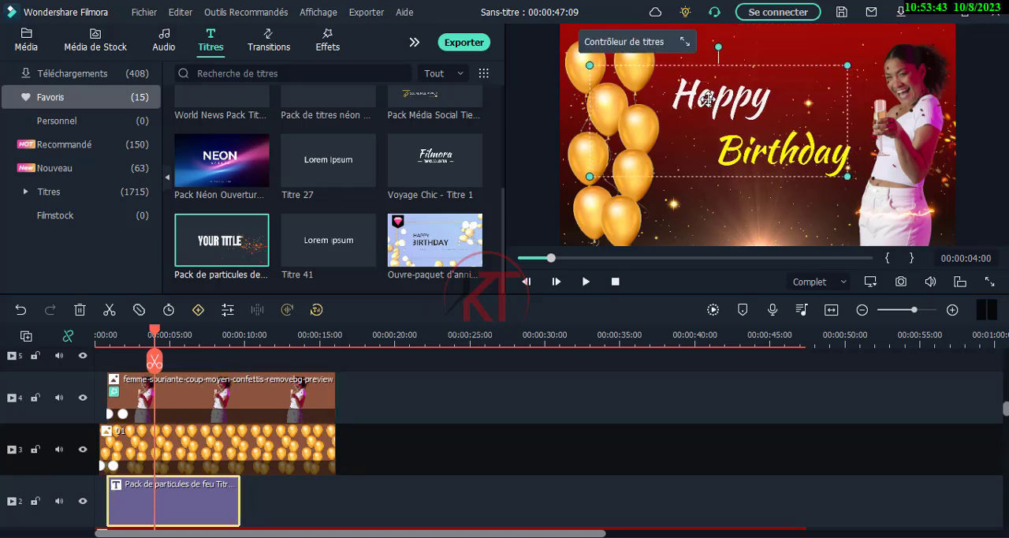
key("Up")
key("Up")
key("Up")
key("Up")
key("Up")
key("Up")
key("Up")
key("Up")
key("Up")
key("Up")
key("Up")
key("Up")
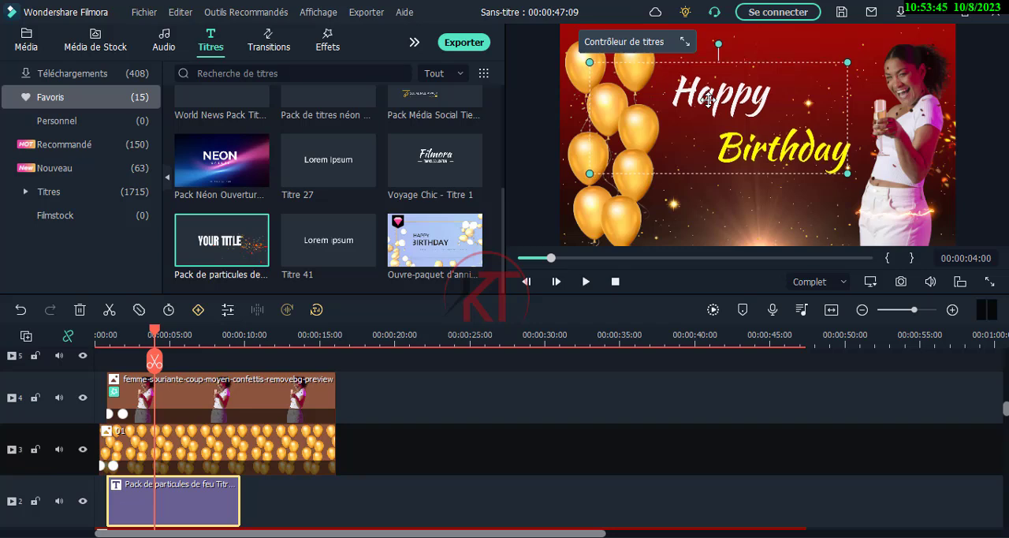
key("Up")
key("Up")
key("Up")
key("Up")
key("Up")
key("Up")
key("Up")
key("Up")
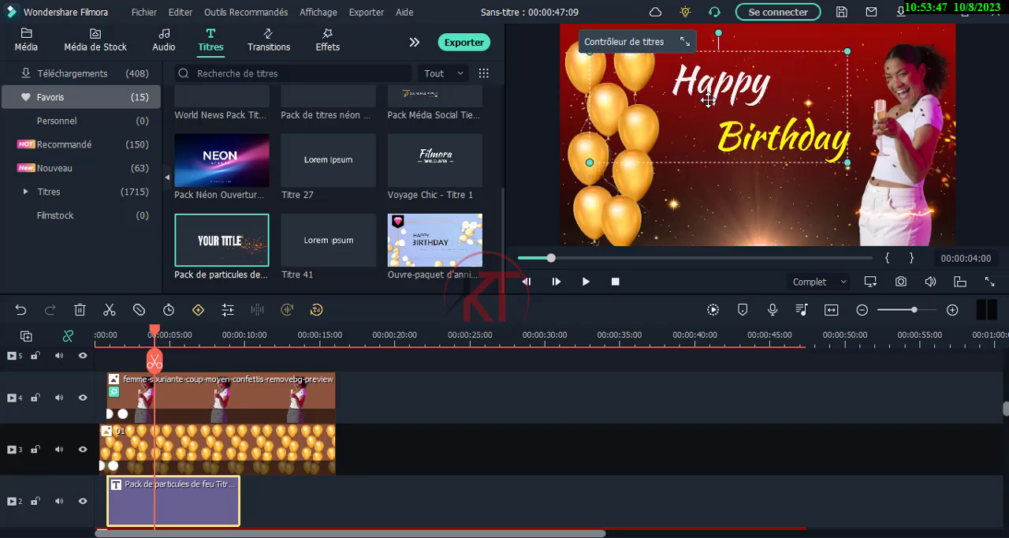
left_click(533, 207)
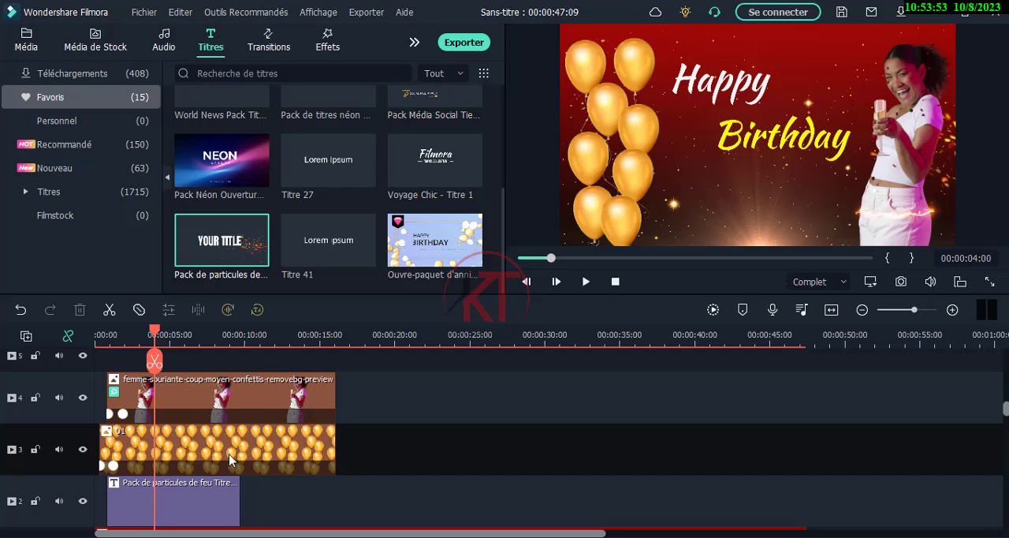
Add the Titre 41 title to empty track 5 above the woman's clip and make it start at 00:00:03:04
scroll(231, 459, "up", 1)
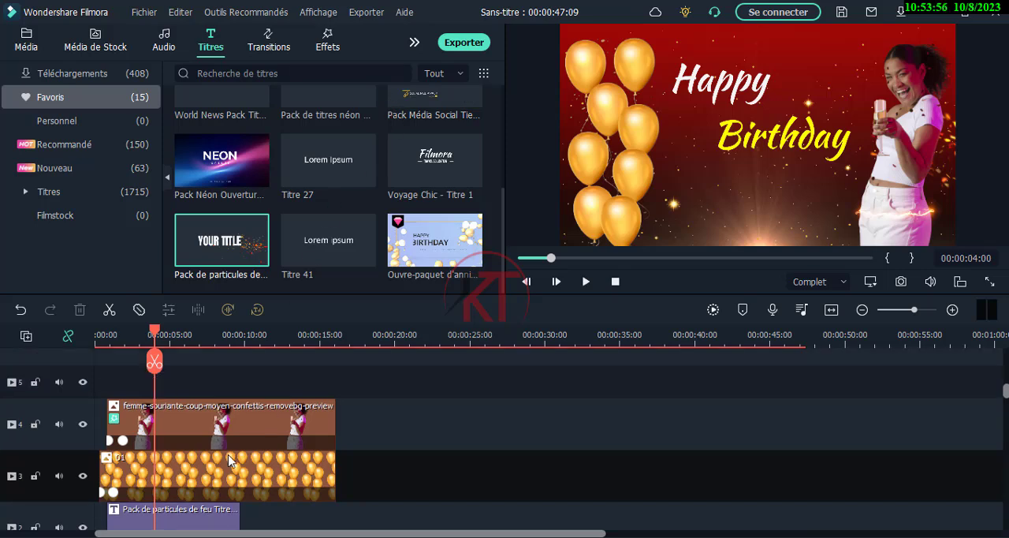
scroll(231, 459, "up", 1)
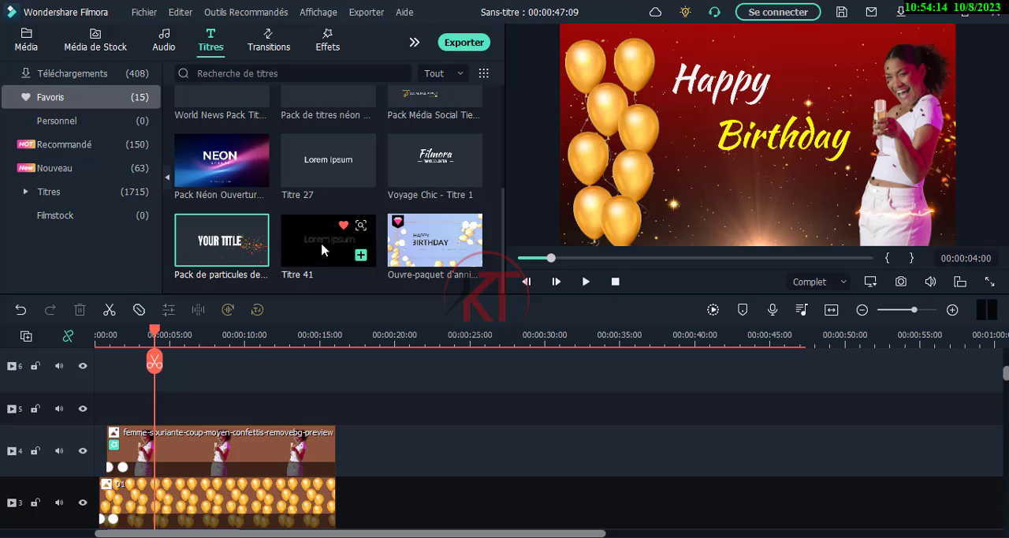
left_click_drag(319, 250, 172, 408)
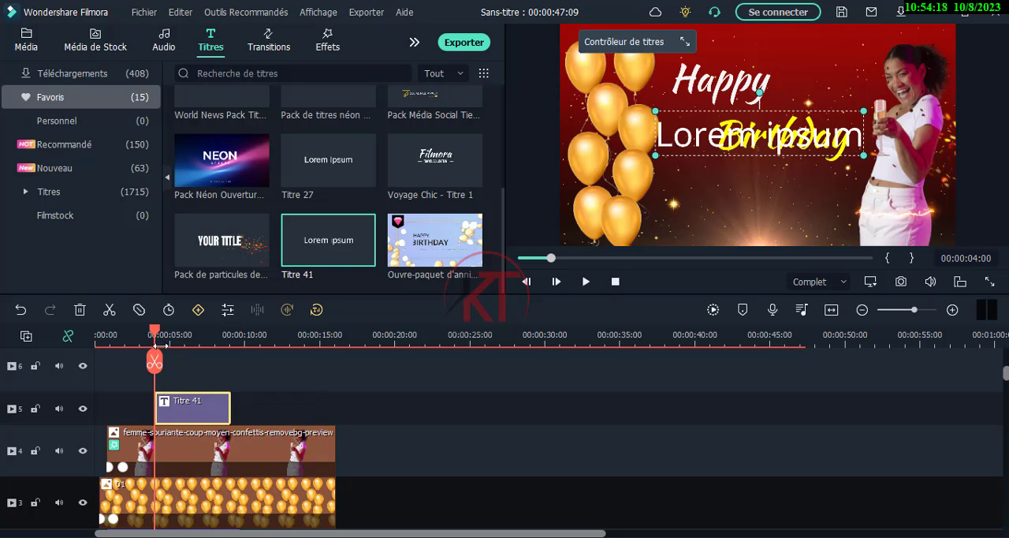
left_click_drag(153, 335, 134, 339)
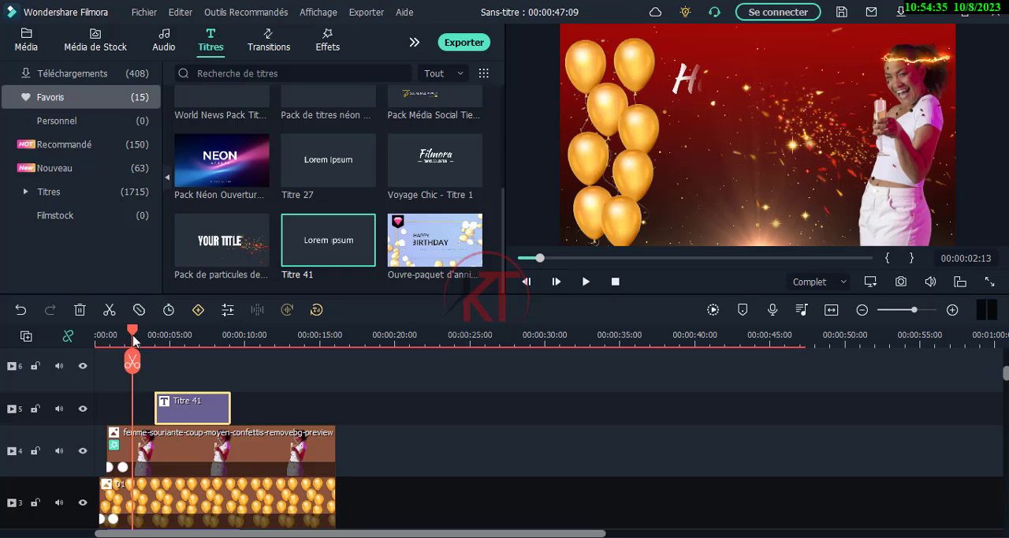
left_click_drag(133, 339, 135, 339)
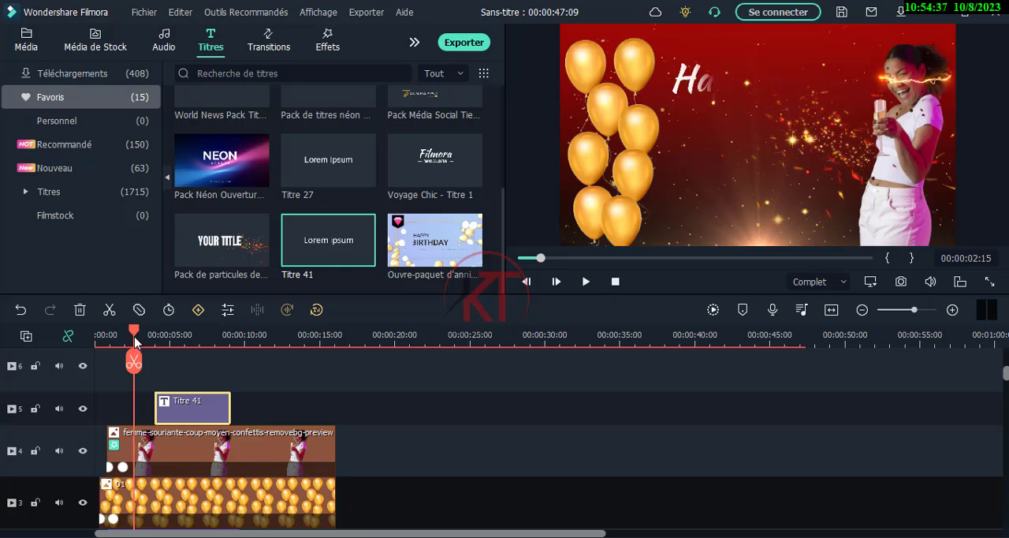
left_click_drag(135, 336, 142, 337)
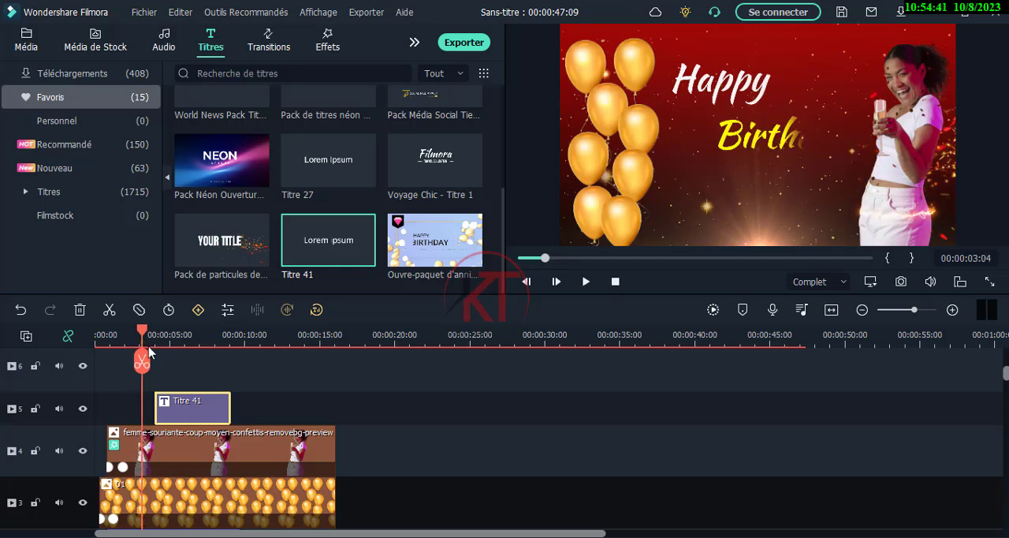
left_click_drag(186, 415, 169, 410)
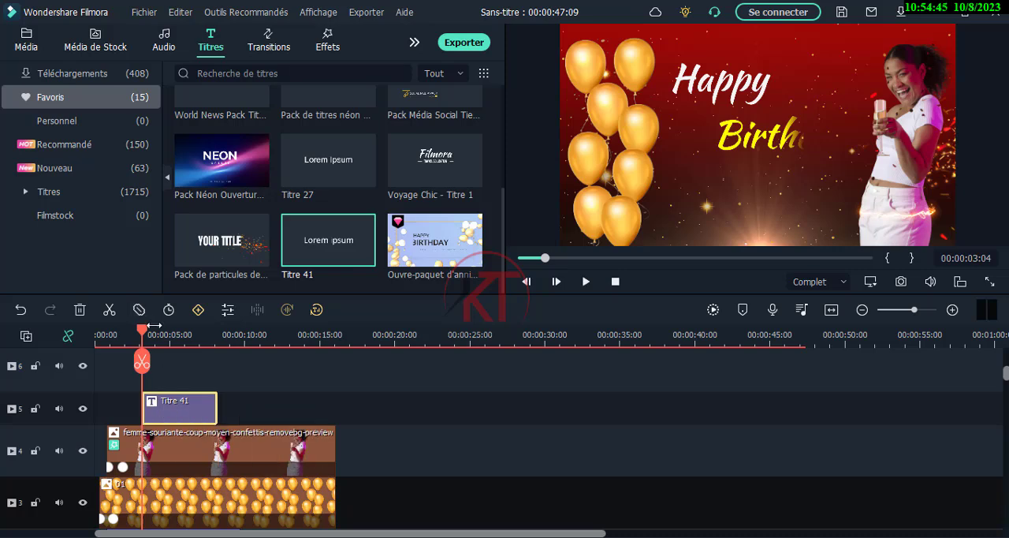
Place the Titre 41 text just below "Birthday" in the frame and replace its placeholder with the celebrant's first name
left_click_drag(144, 335, 158, 338)
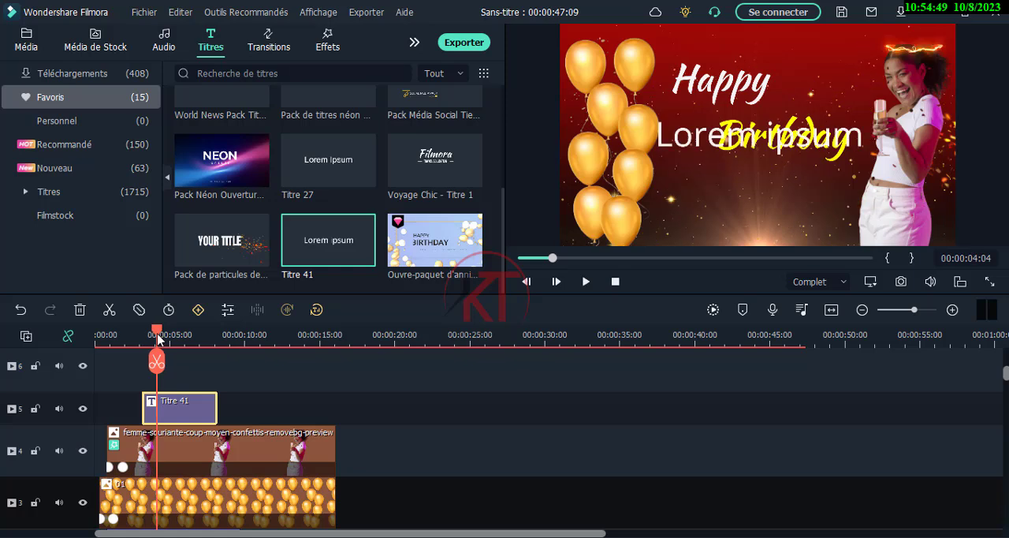
left_click(696, 142)
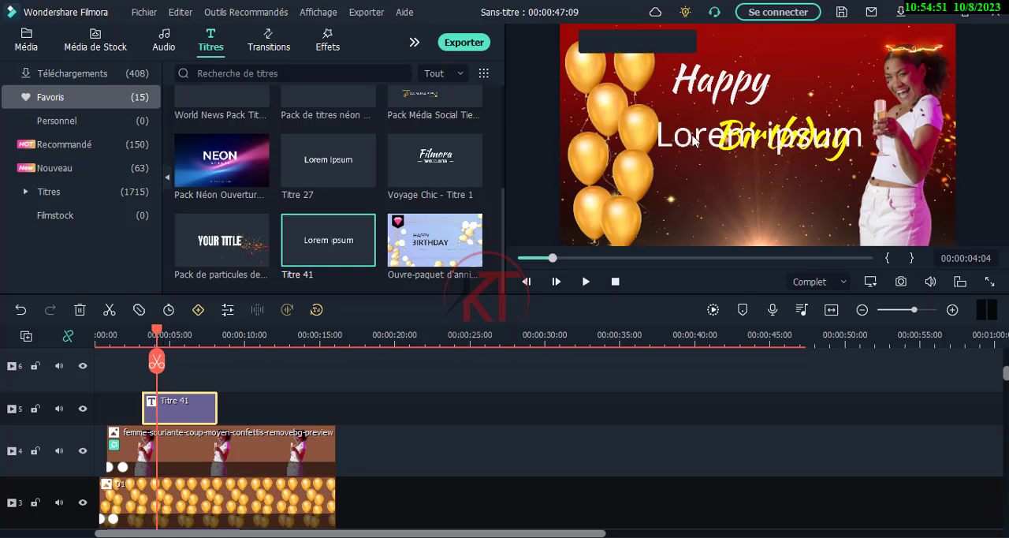
left_click_drag(689, 139, 687, 179)
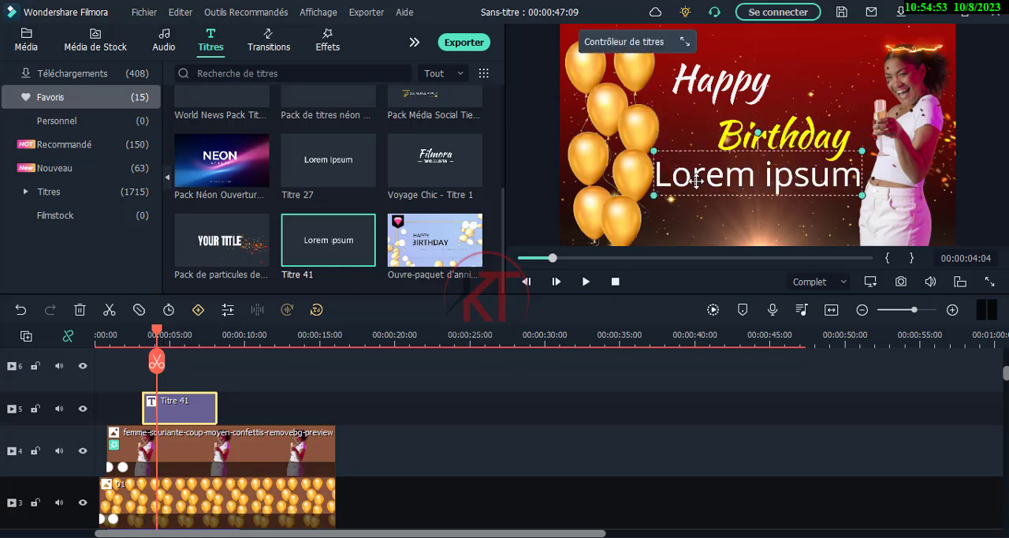
double_click(710, 181)
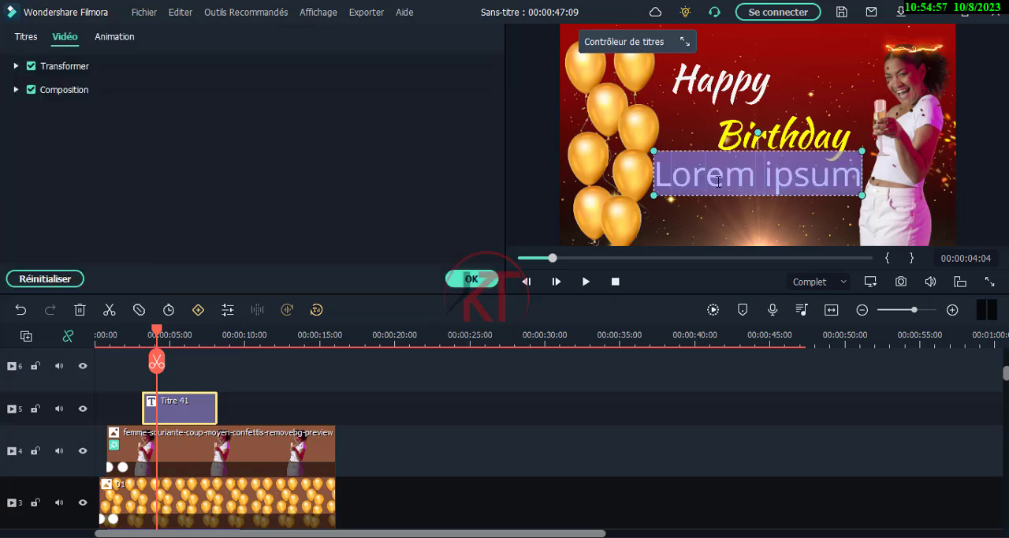
type("Elsa")
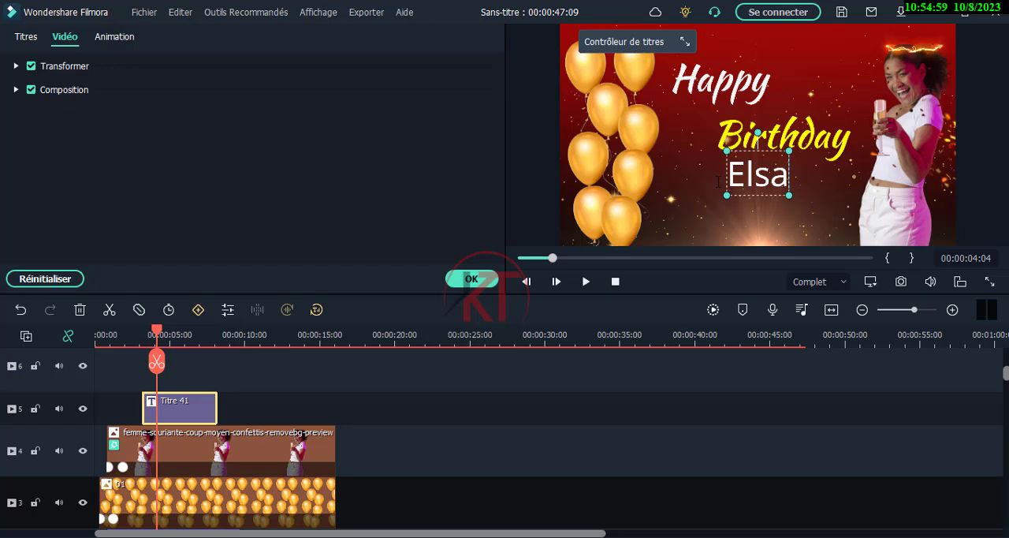
left_click(541, 182)
left_click(836, 184)
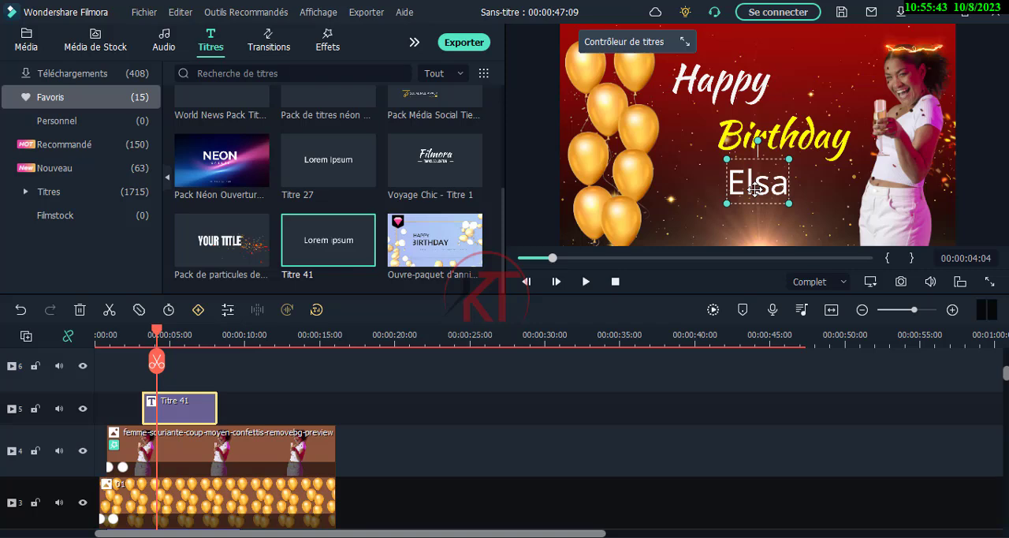
Set the font of the celebrant's name title to the Castellon Slant Reguler
double_click(756, 187)
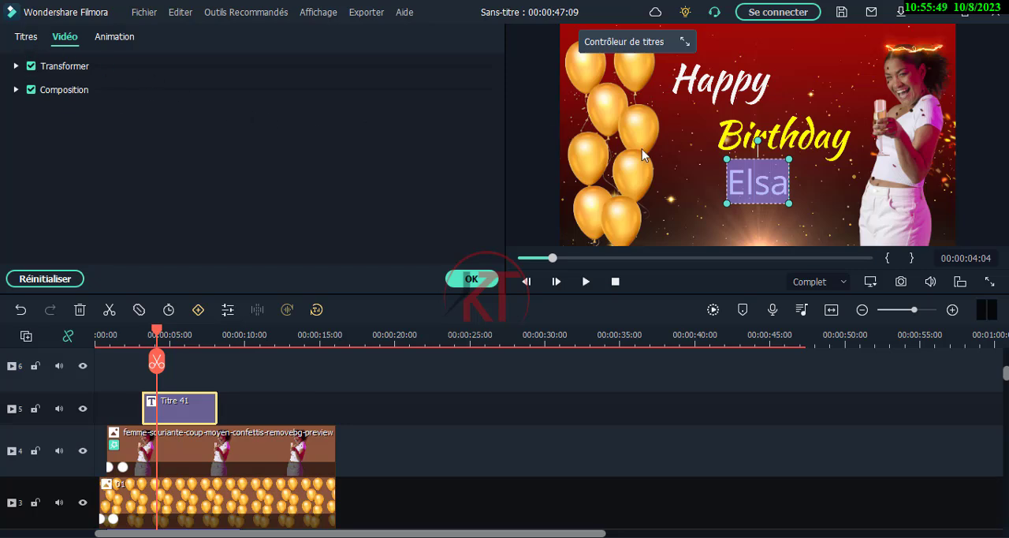
left_click(26, 39)
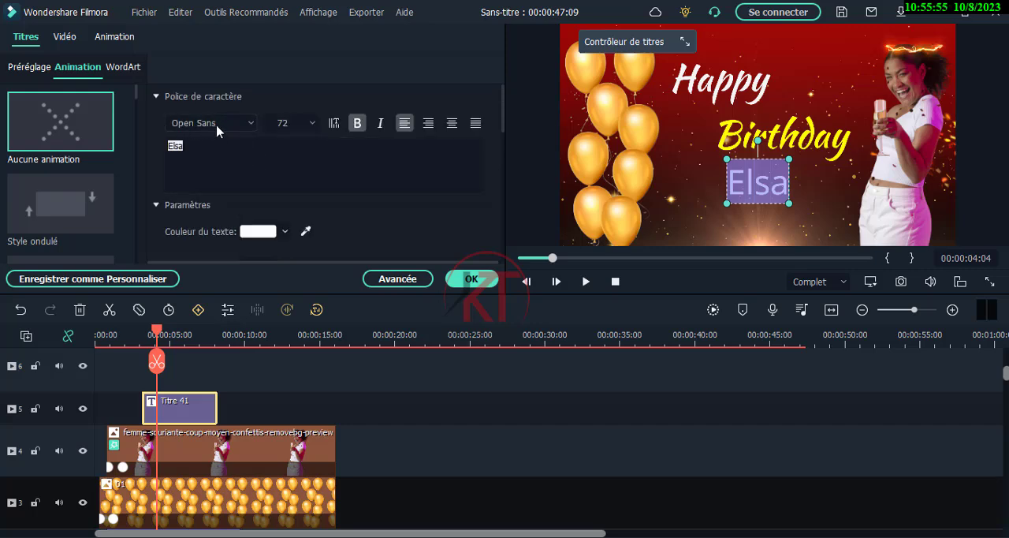
left_click(221, 125)
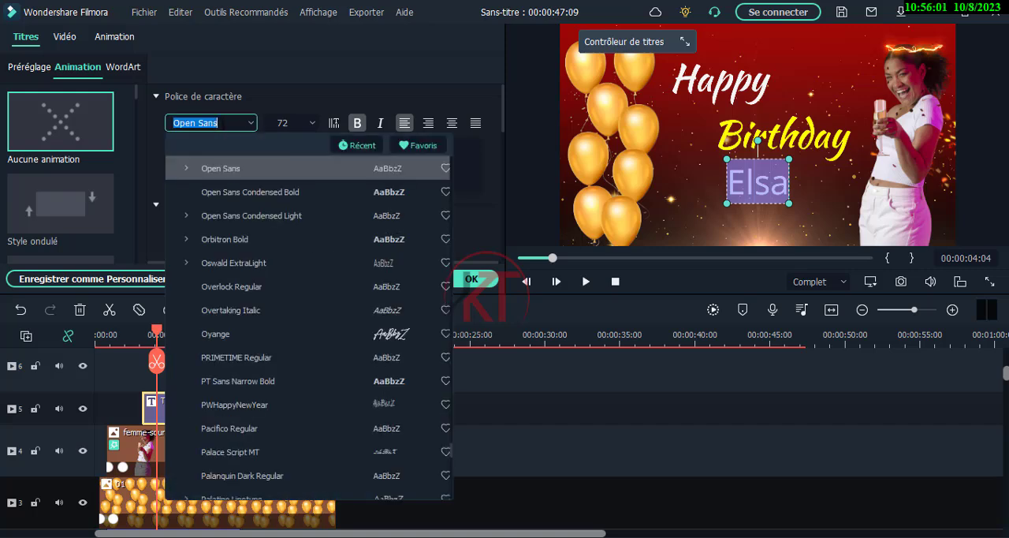
type("the")
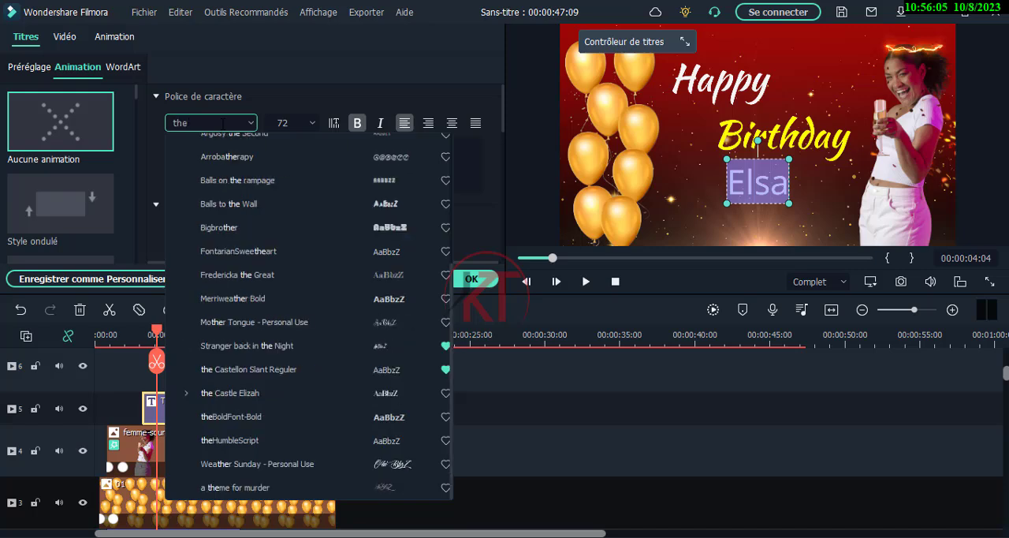
type(" cas")
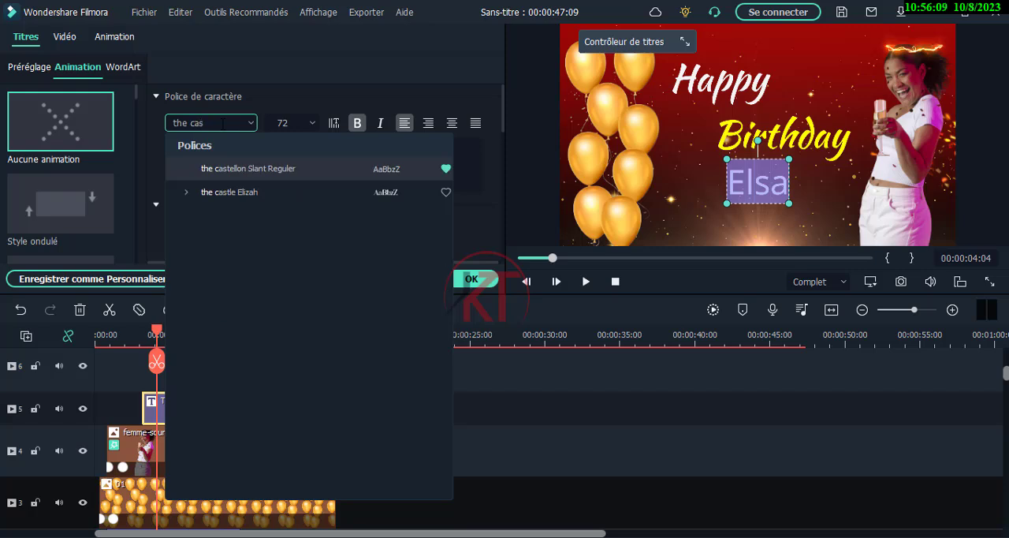
left_click(272, 169)
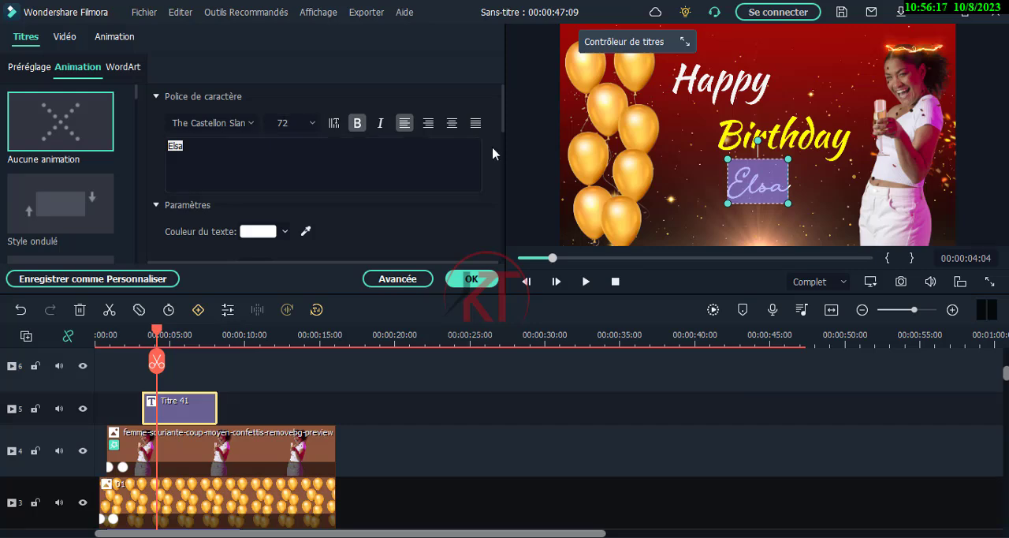
Enlarge the celebrant's name to font size 103 and shift it slightly left beneath "Birthday"
left_click_drag(790, 204, 837, 239)
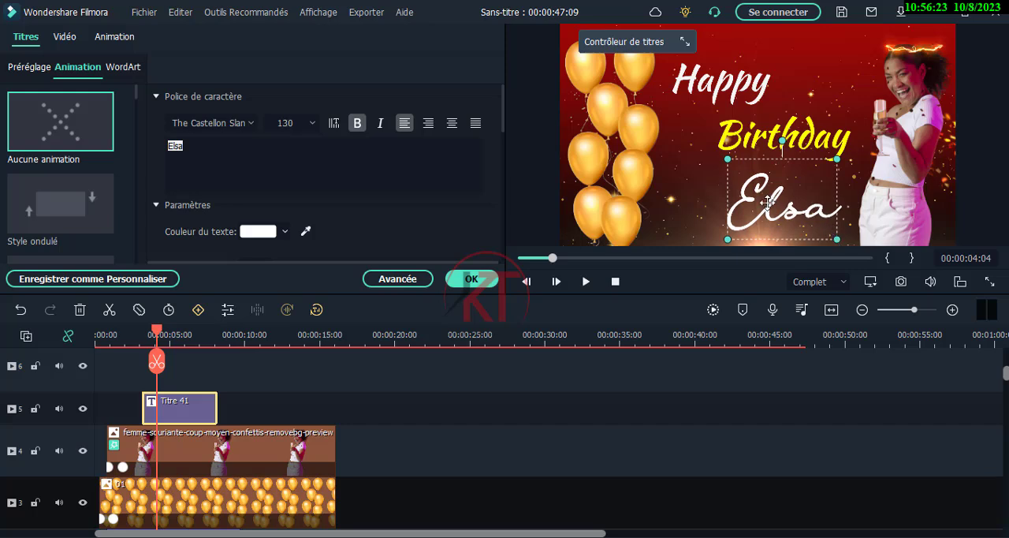
mouse_move(767, 200)
left_mouse_down()
mouse_move(746, 190)
mouse_move(754, 189)
left_mouse_up()
left_click_drag(820, 142, 798, 159)
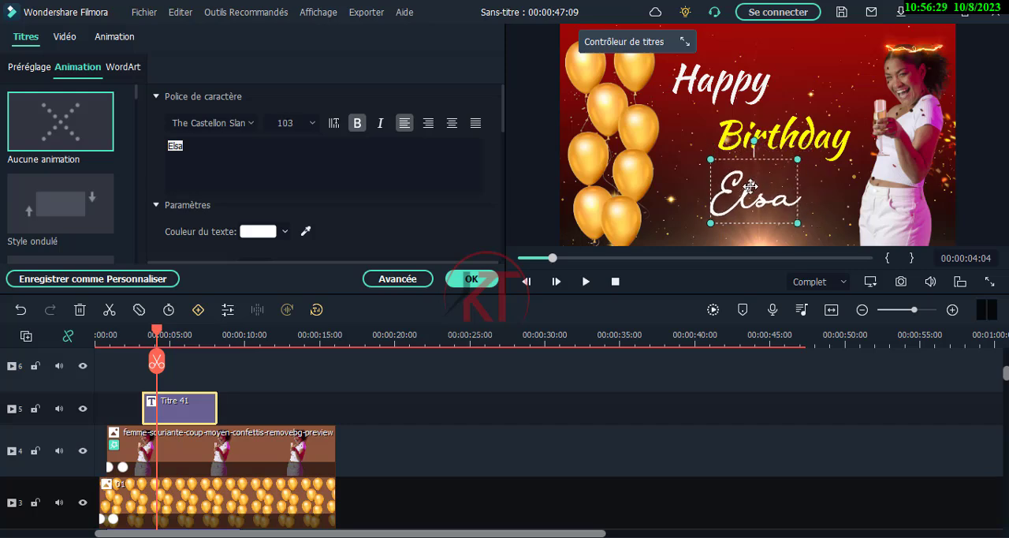